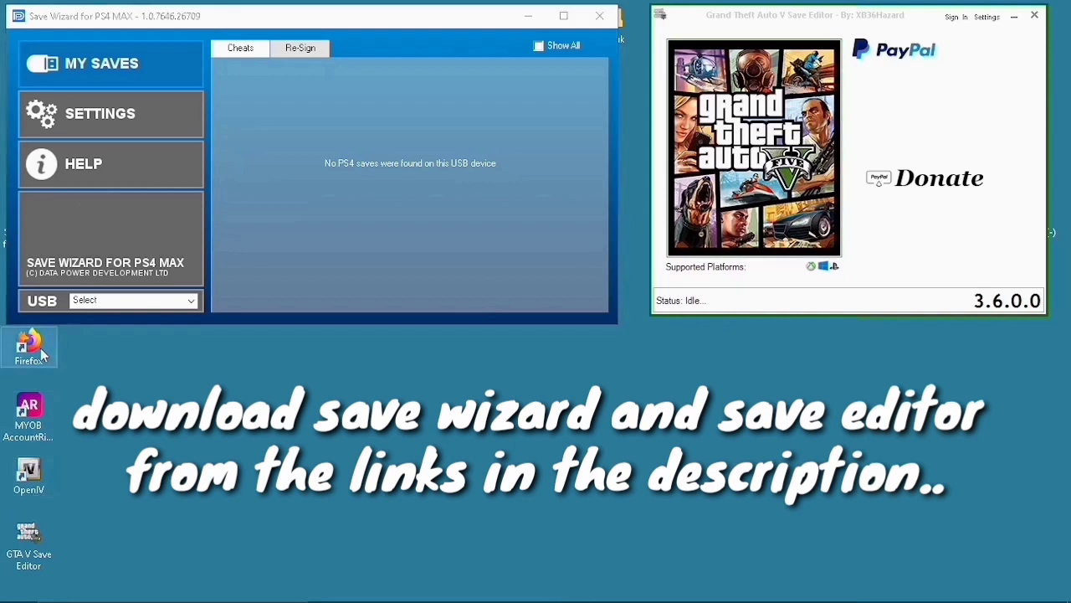
Switch to Firefox and search the web for "hazard save editor".
double_click(40, 348)
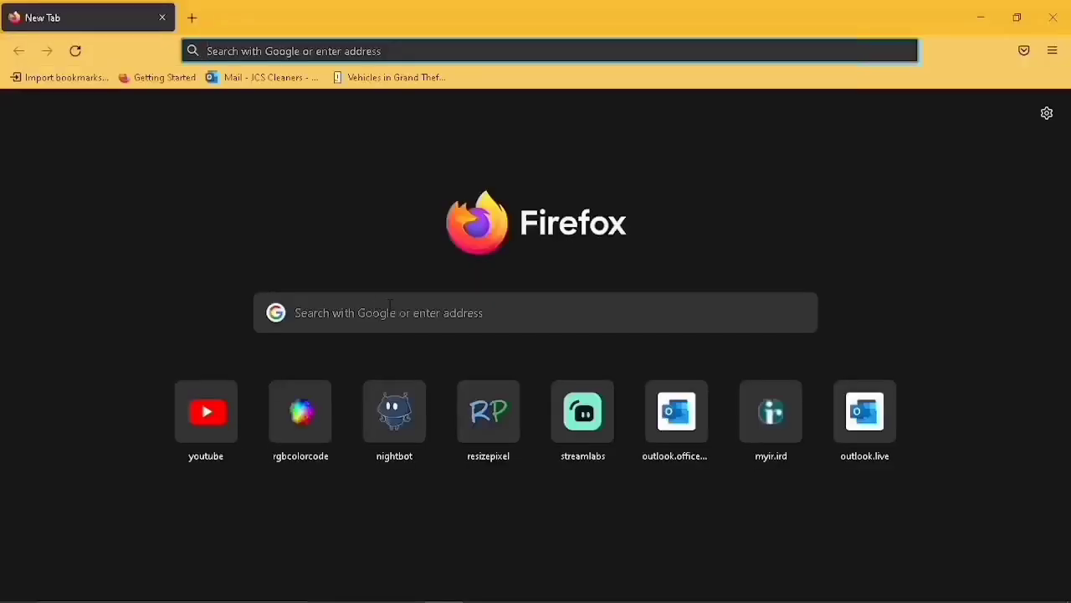
click(394, 309)
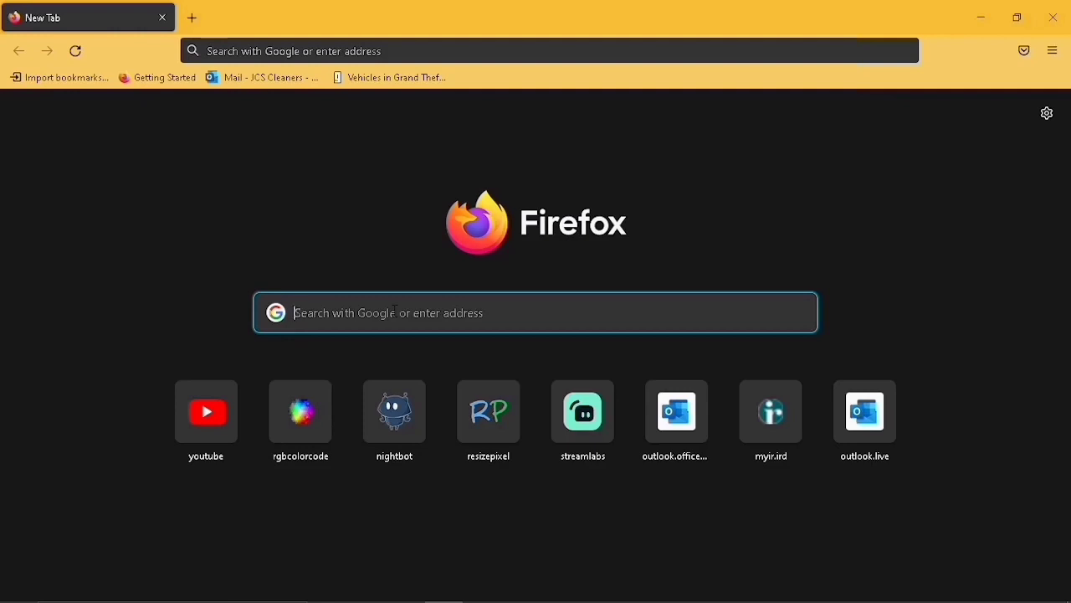
text(ha)
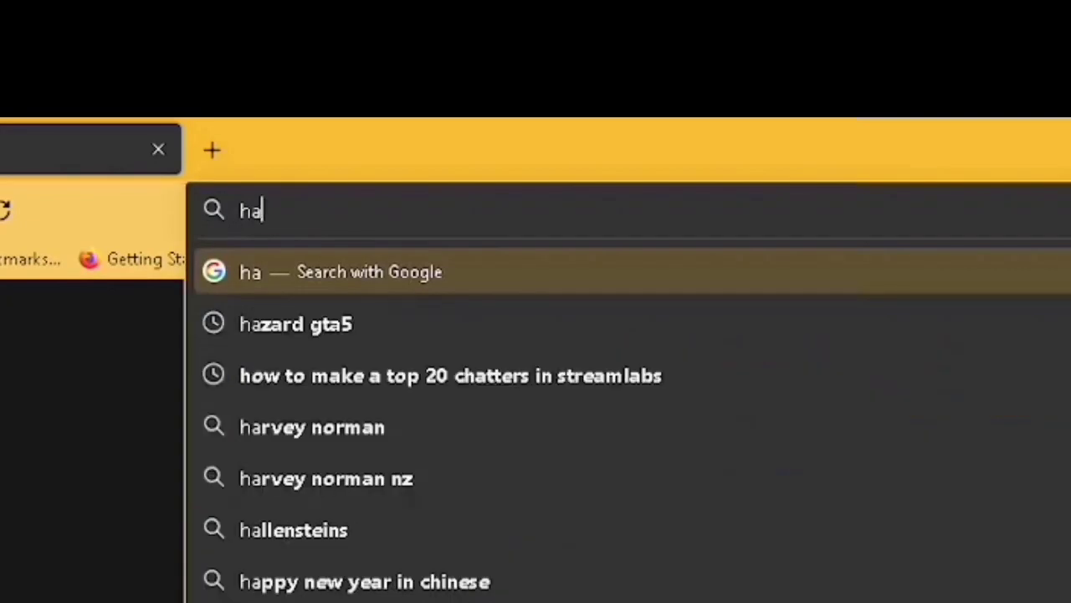
text(zard save )
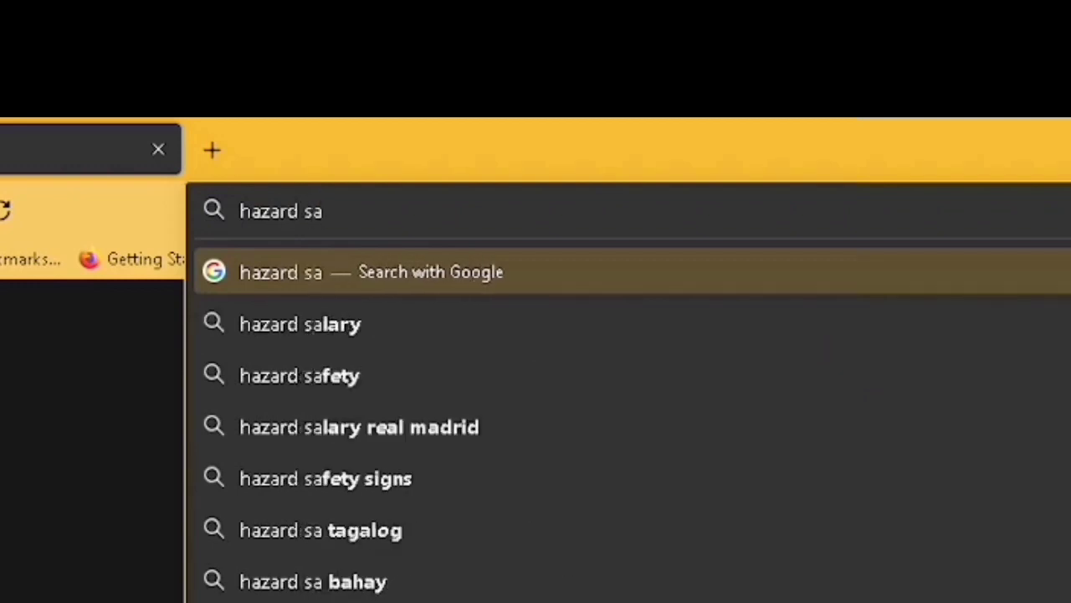
text(editor)
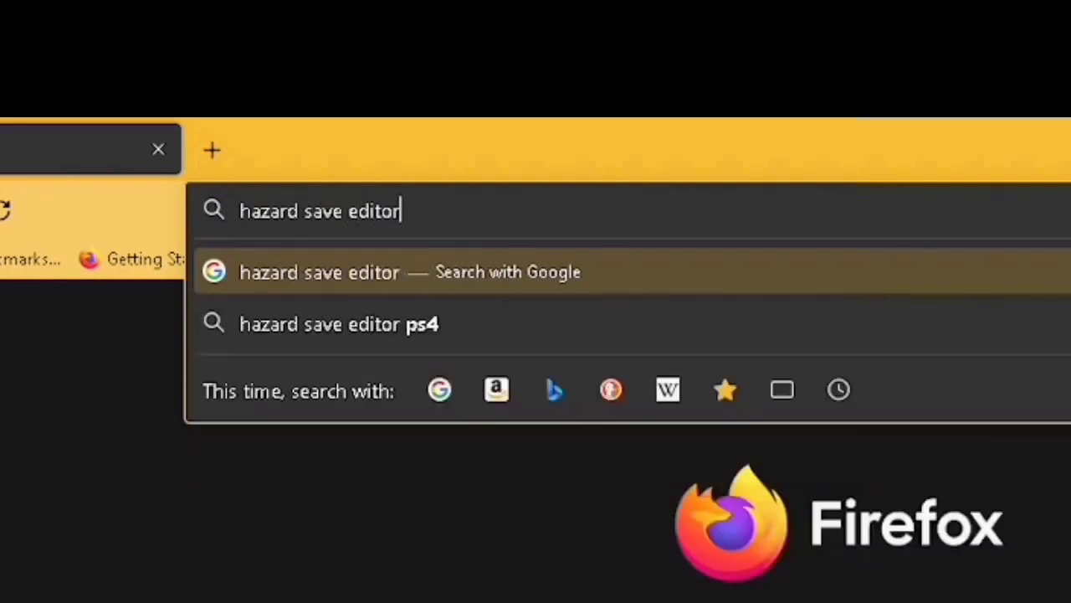
key(Return)
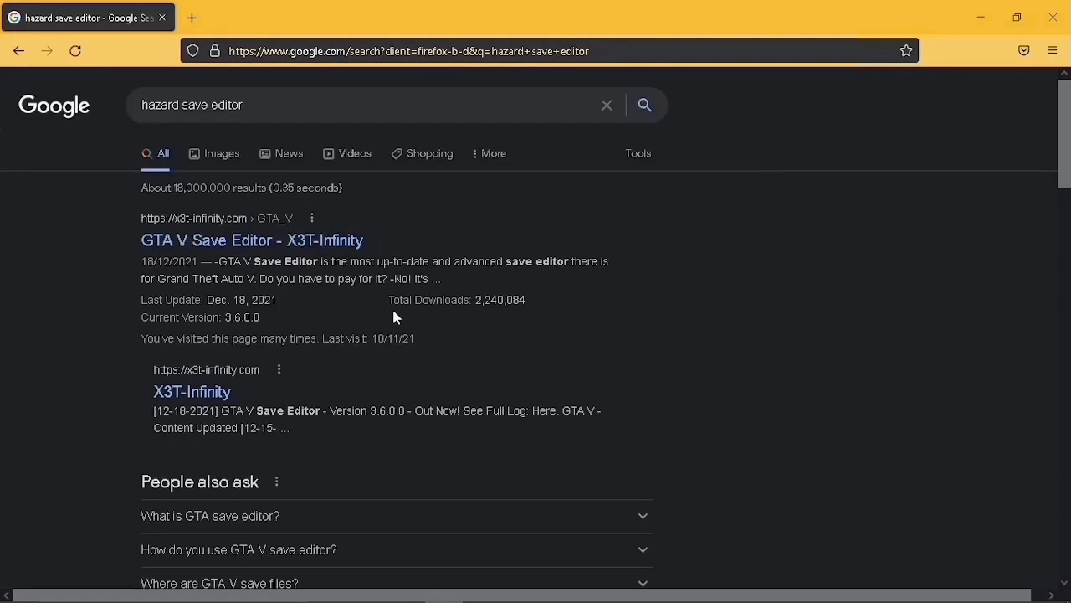
Open the GTA V Save Editor page on X3T-Infinity and review its description and download options.
click(236, 250)
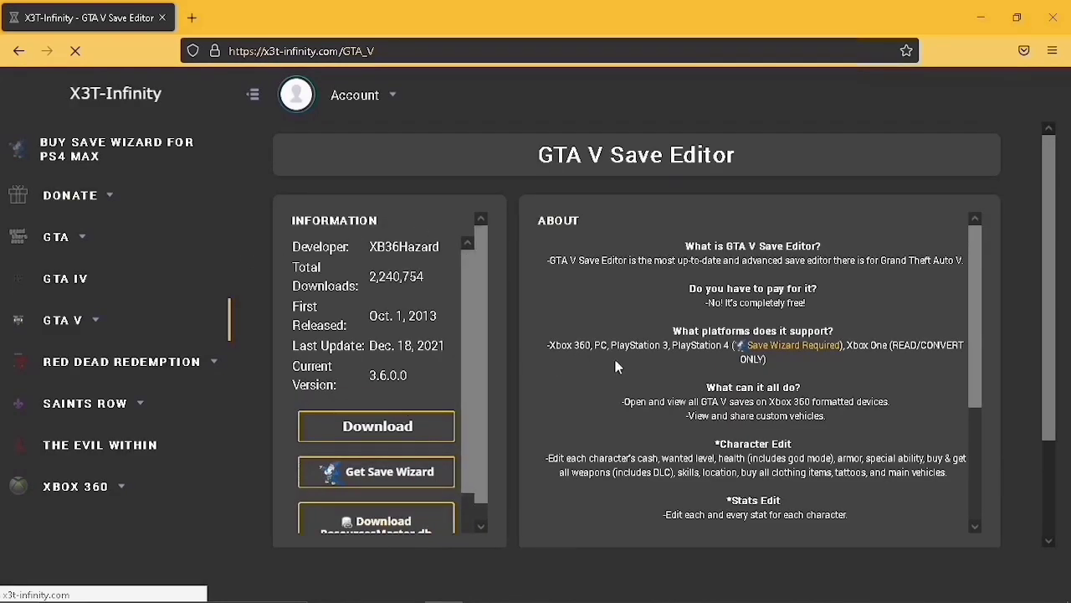
scroll(722, 400, down, 3)
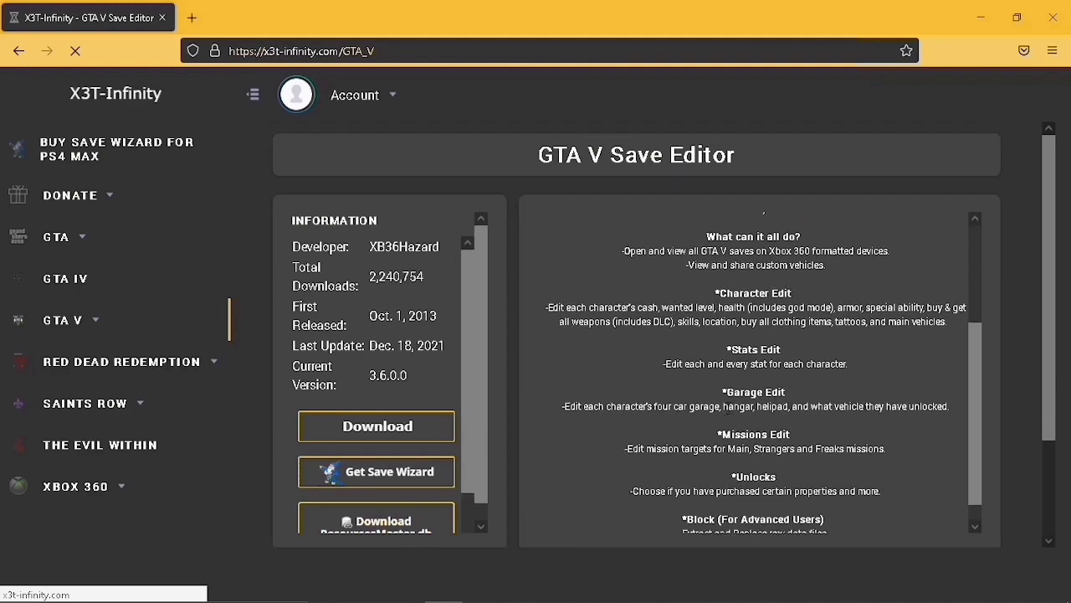
scroll(721, 400, down, 1)
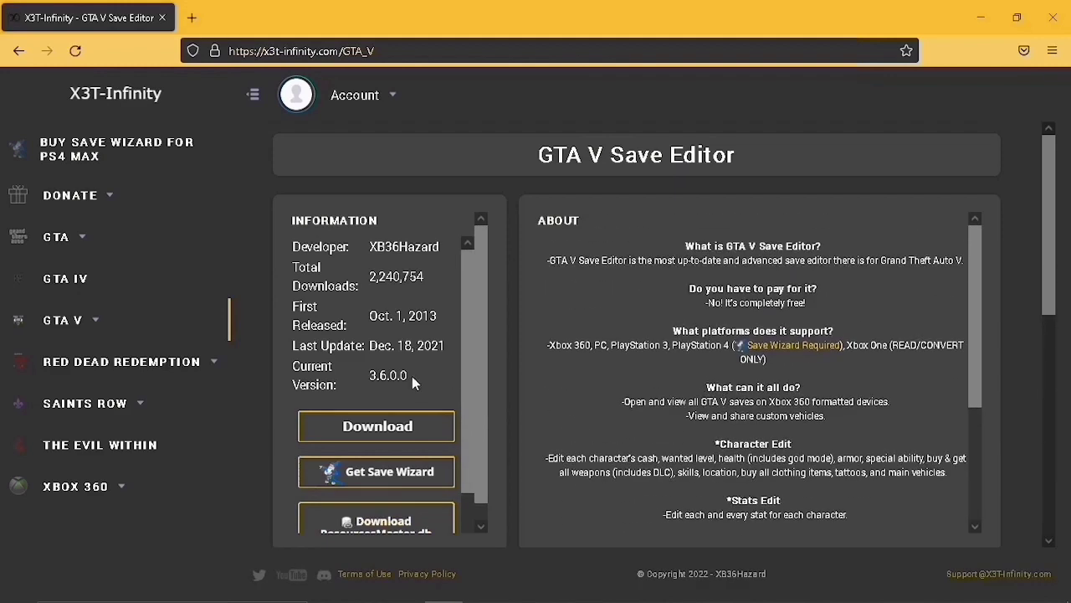
scroll(409, 379, down, 1)
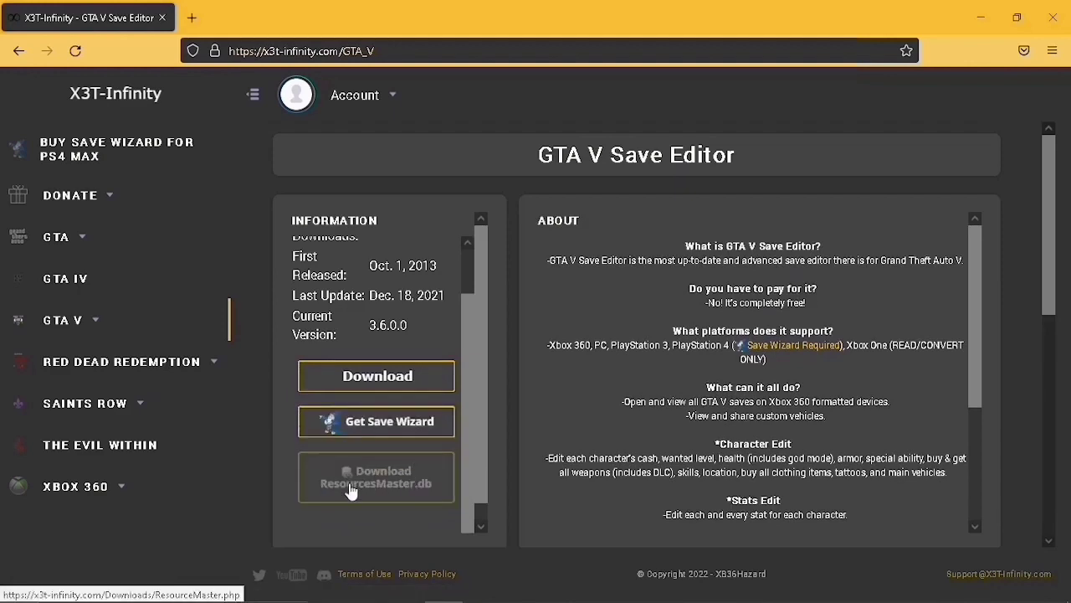
Visit the Save Wizard site from the editor page and examine the version comparison and the price of Save Wizard for PS4 MAX.
click(393, 422)
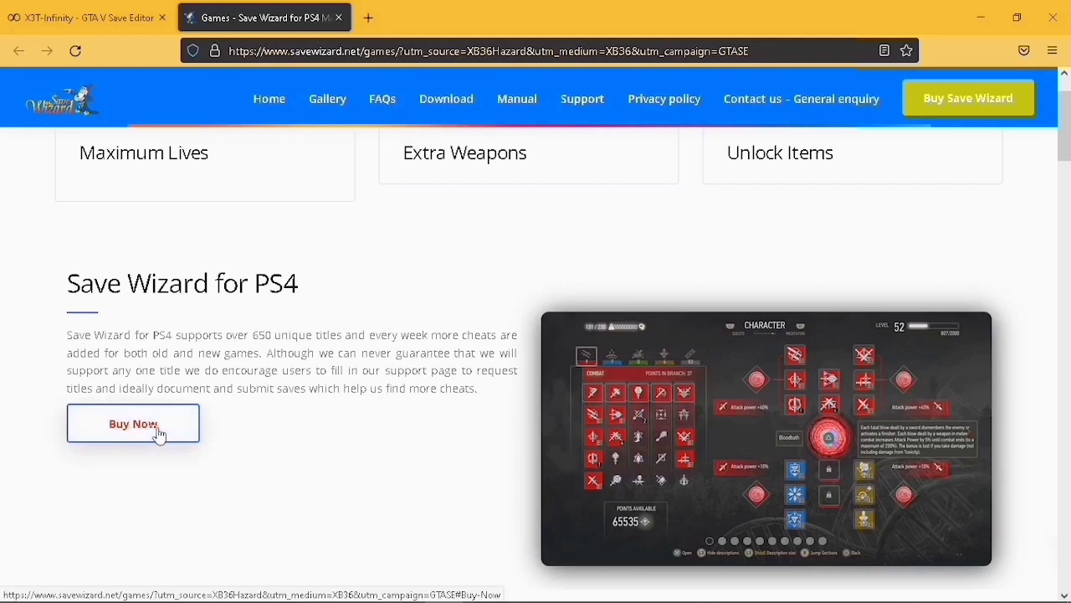
click(159, 434)
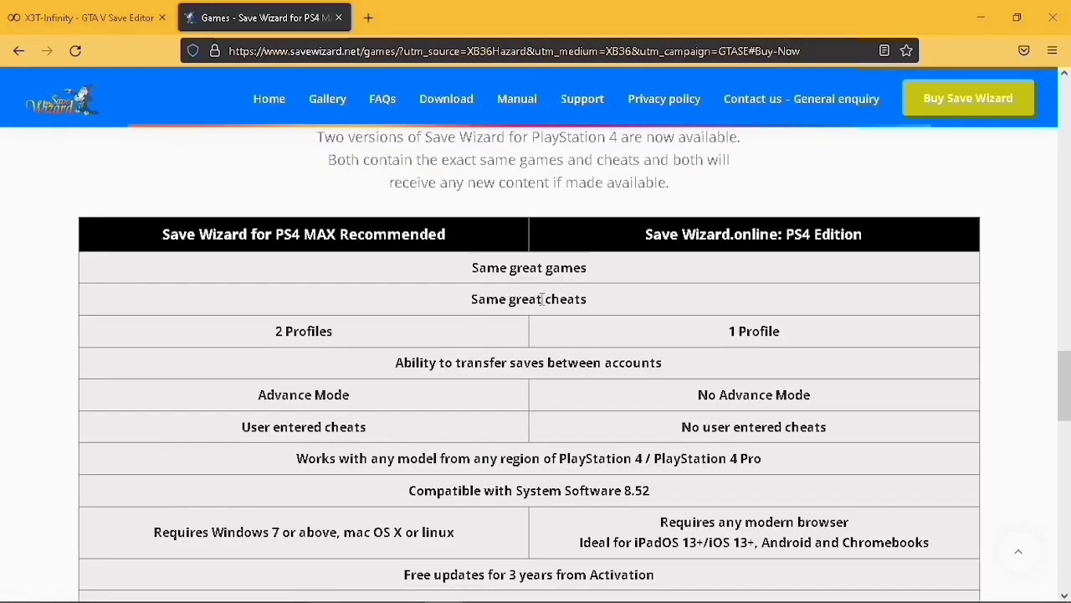
scroll(543, 299, down, 2)
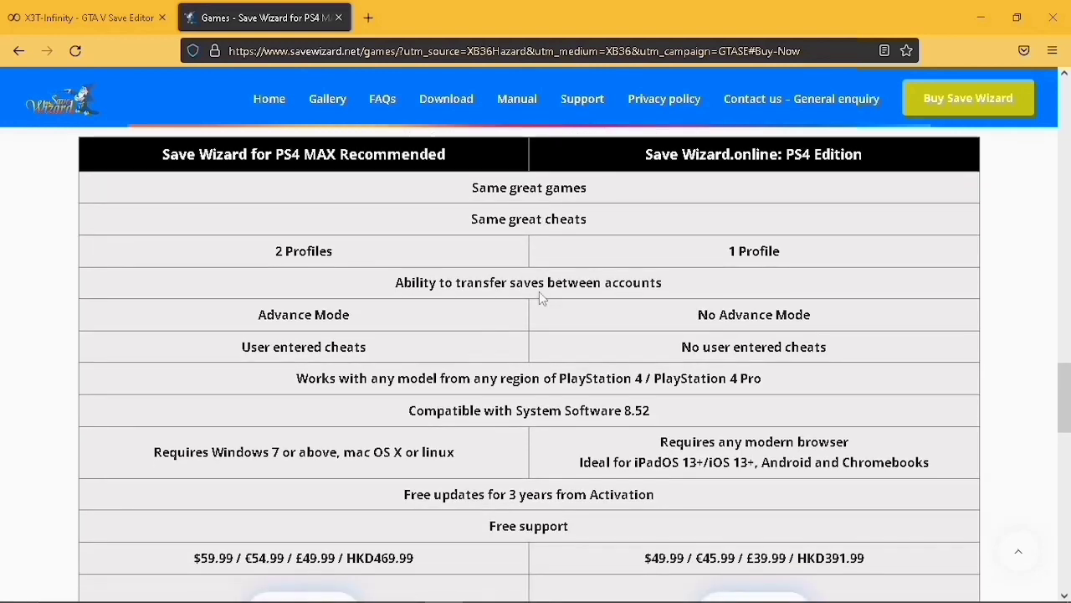
scroll(540, 297, down, 4)
drag(195, 396, 236, 400)
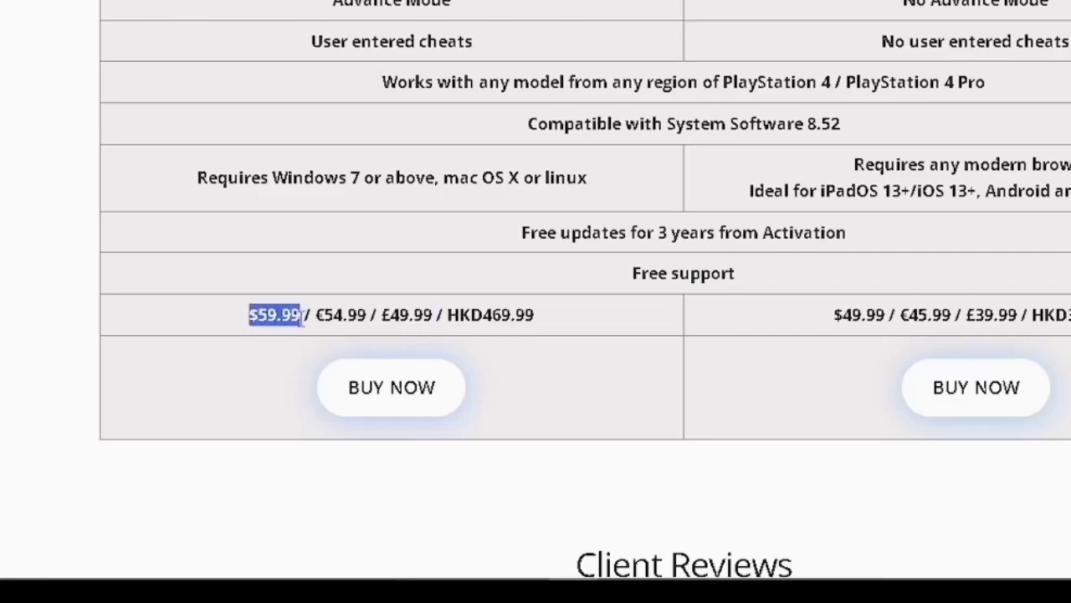
click(303, 316)
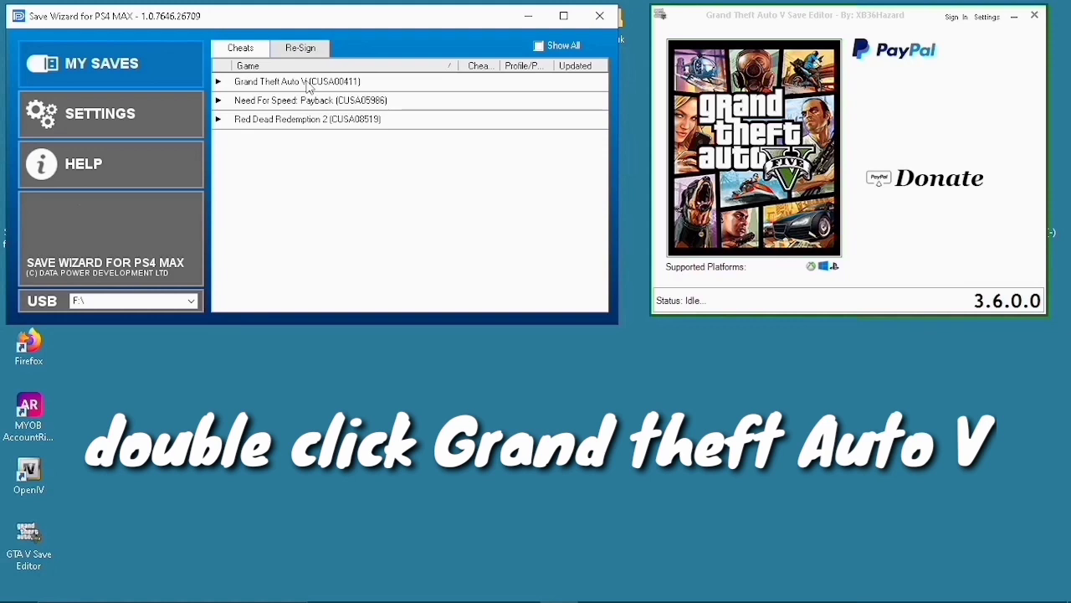
Switch to Save Wizard for PS4 MAX and open Grand Theft Auto V's Current Game Progress save in Advanced Mode.
double_click(306, 85)
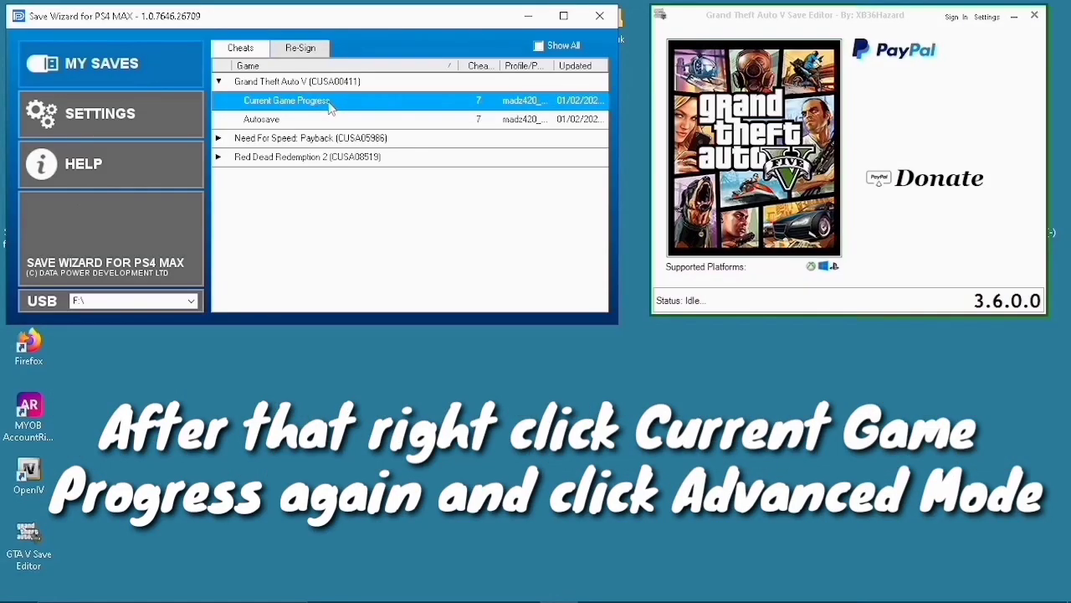
right_click(324, 103)
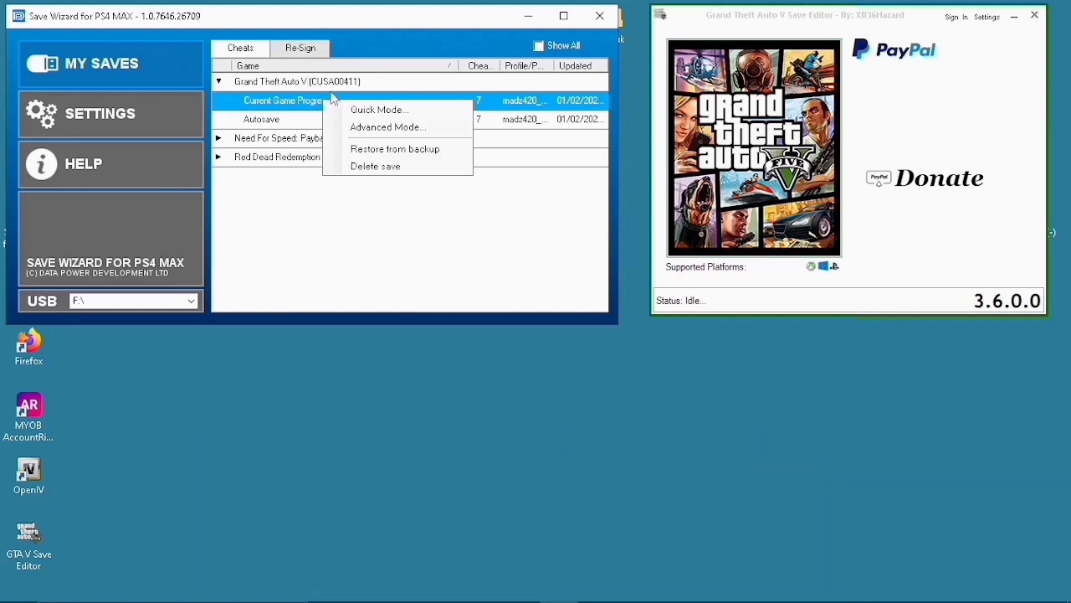
click(390, 127)
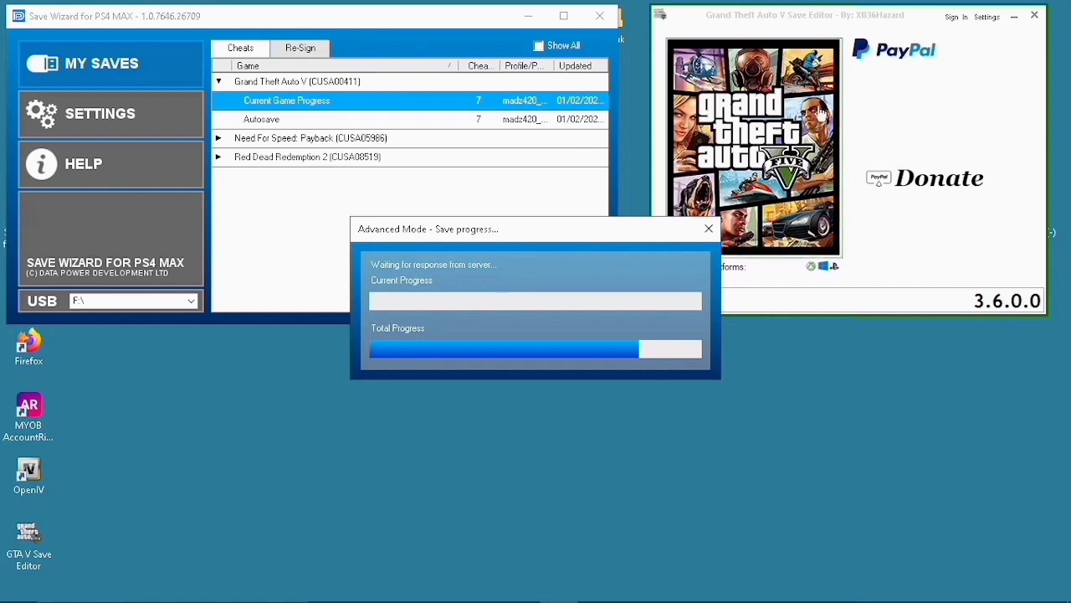
Switch to the Grand Theft Auto V Save Editor and open the SGTA50007_LITE_DMO save without making a backup.
click(875, 25)
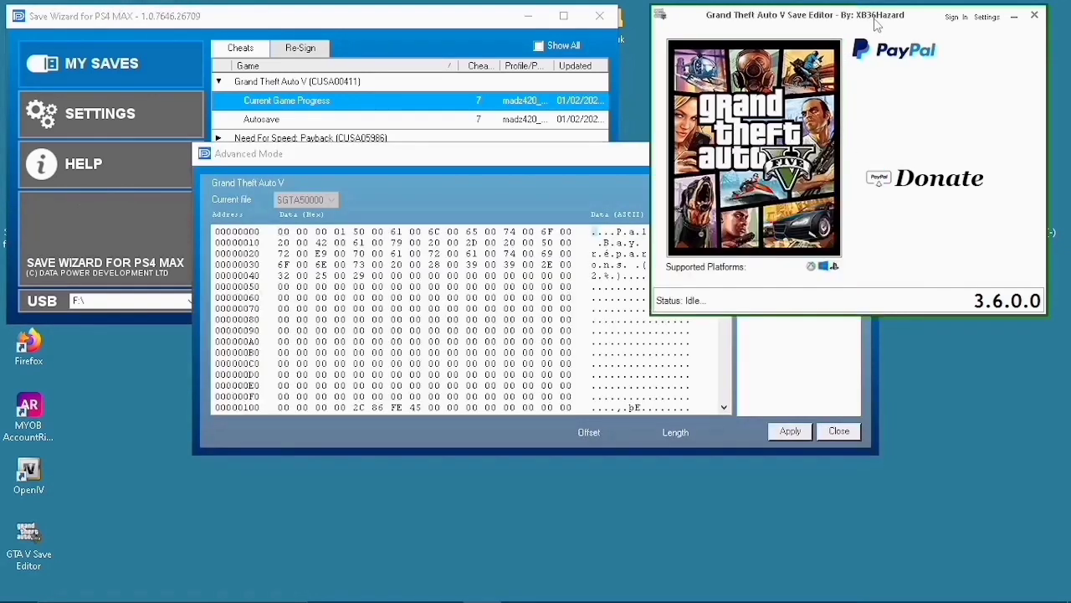
drag(878, 25, 564, 69)
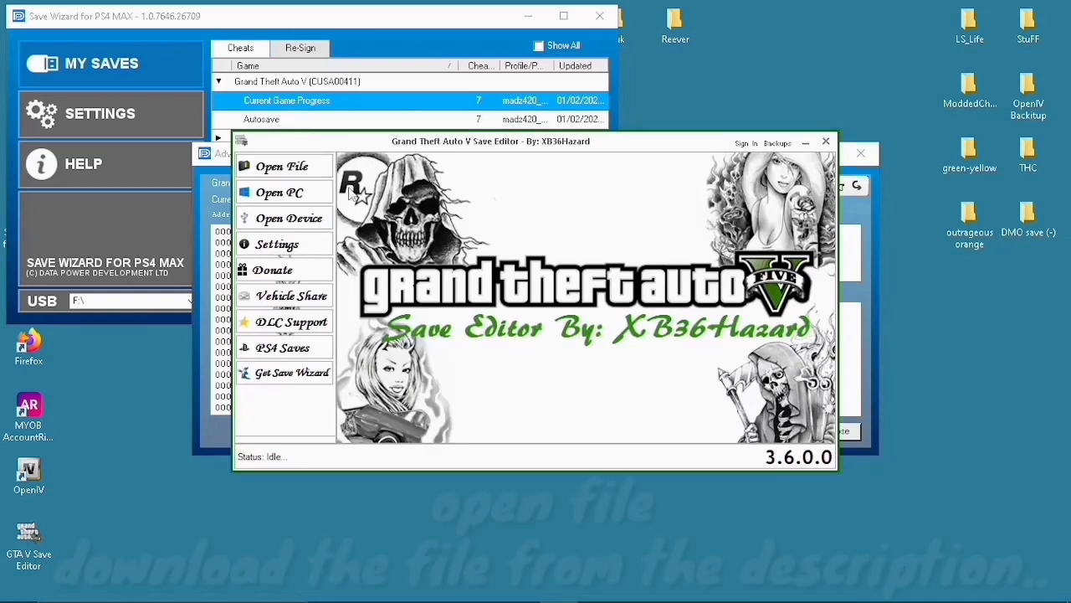
click(279, 165)
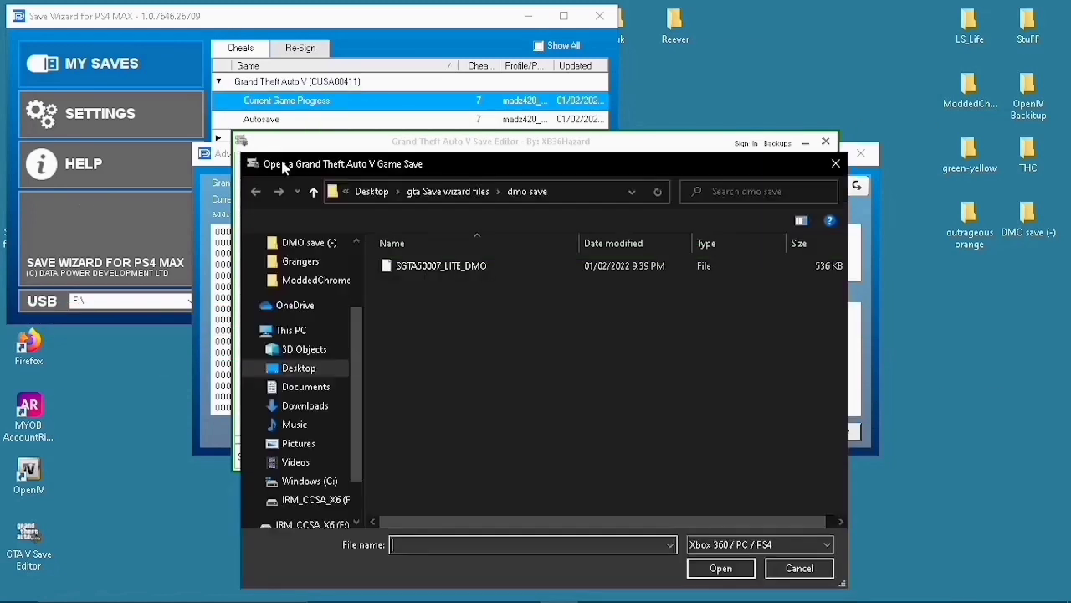
double_click(523, 268)
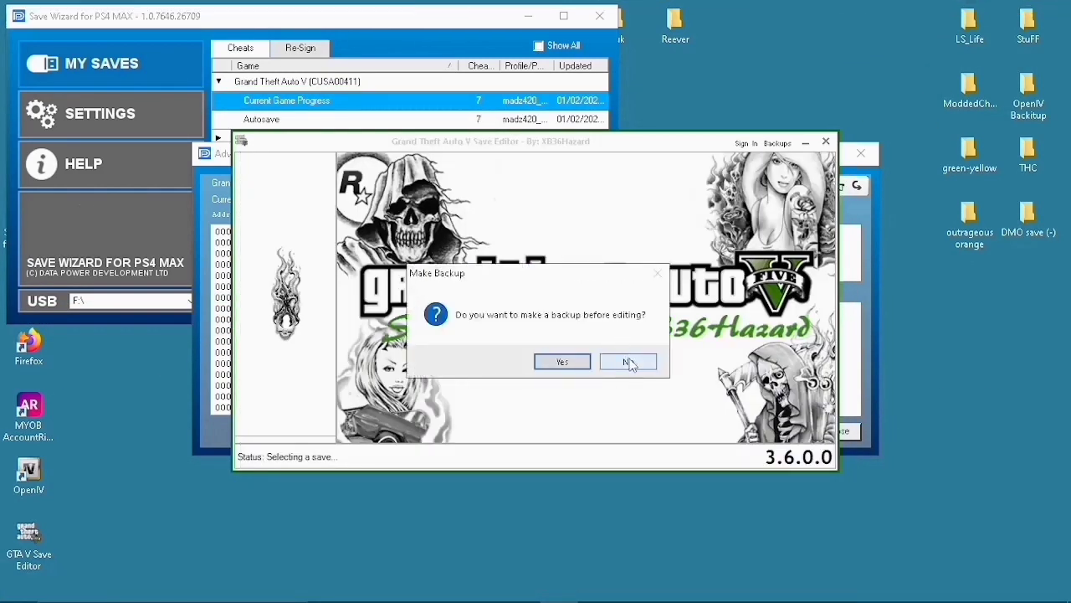
click(629, 362)
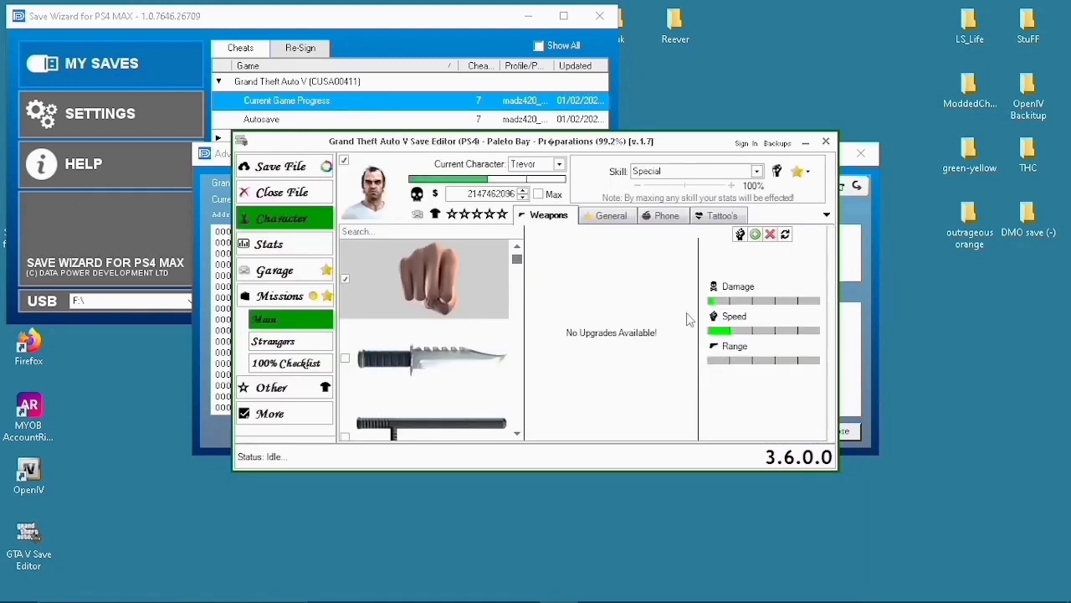
Open the garage editor and check the vehicles stored in Trevor's Pillbox Hill Garage.
click(282, 273)
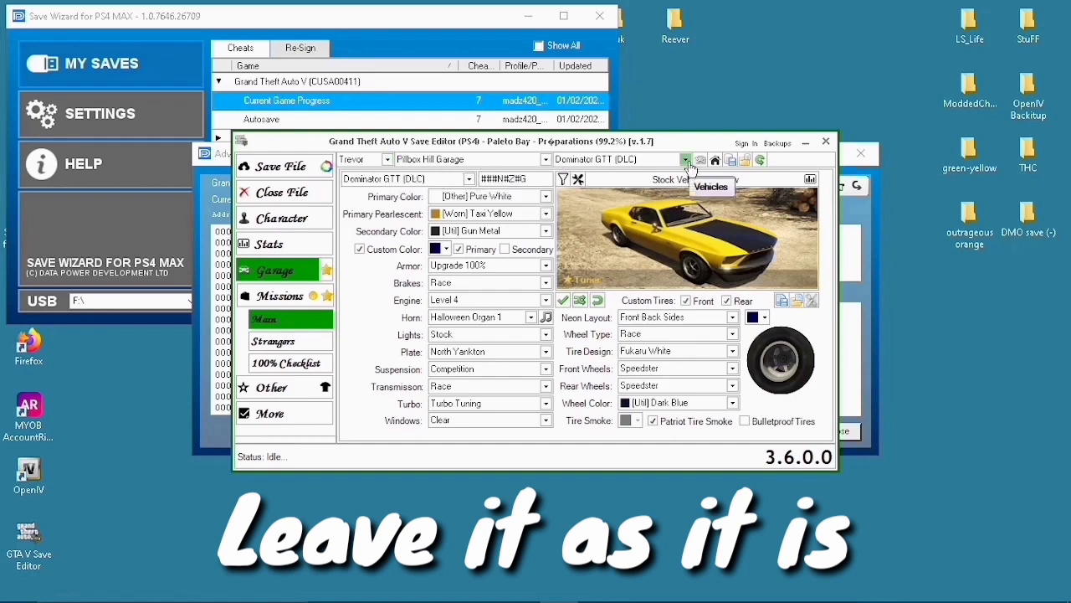
click(686, 160)
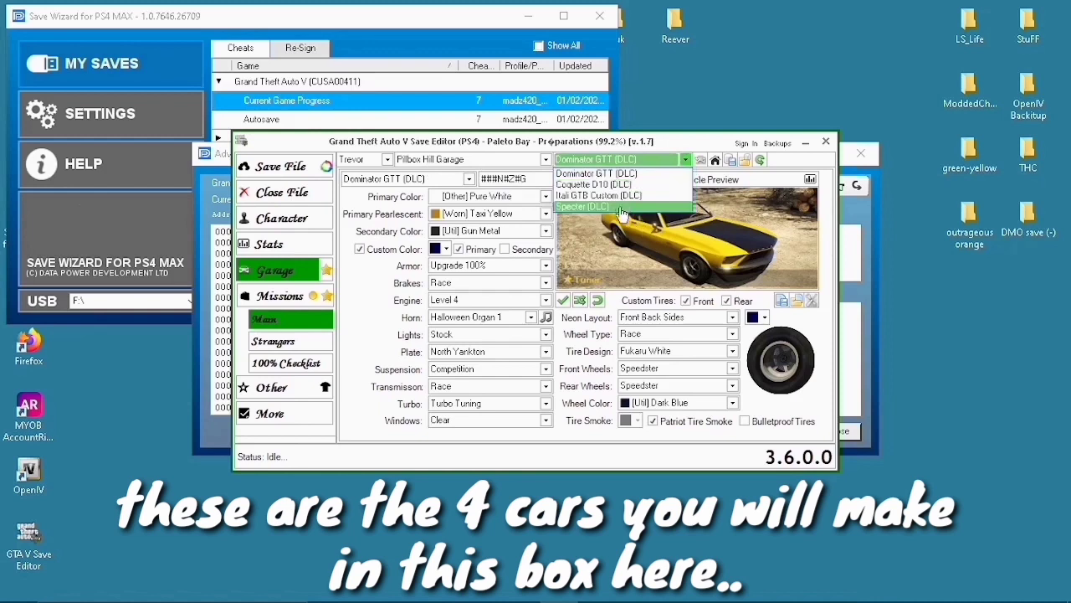
click(678, 162)
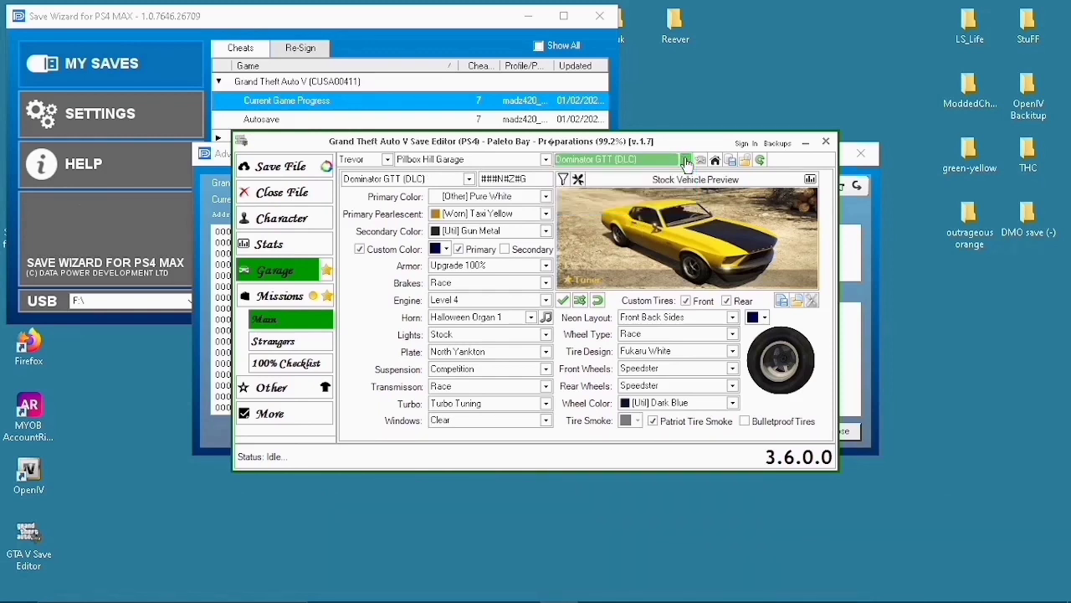
Replace the Dominator GTT in Pillbox Hill Garage with the Buffalo STX (DLC).
click(470, 180)
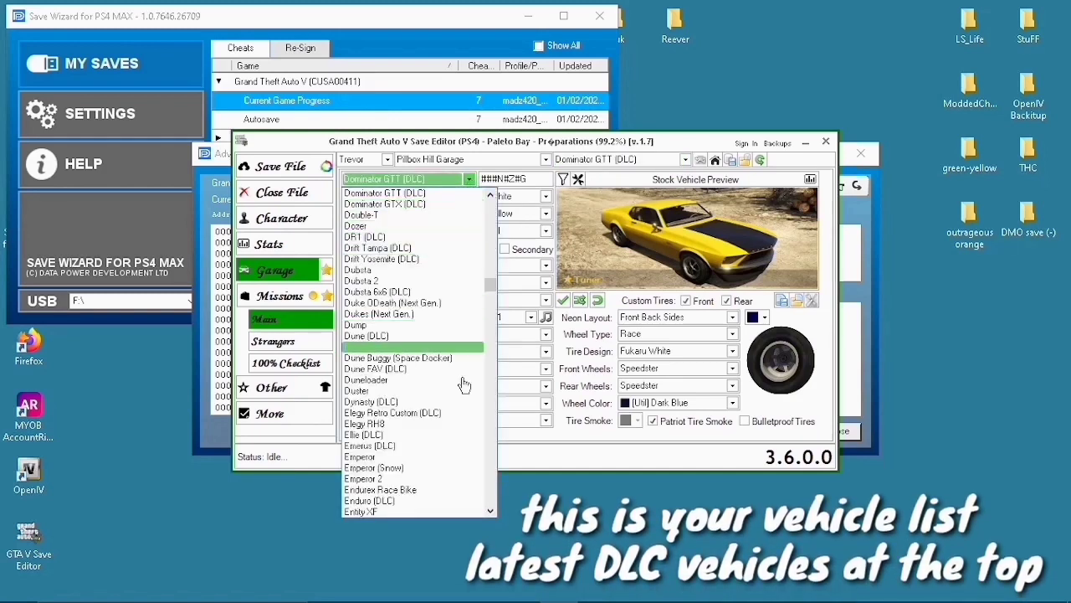
drag(491, 287, 494, 201)
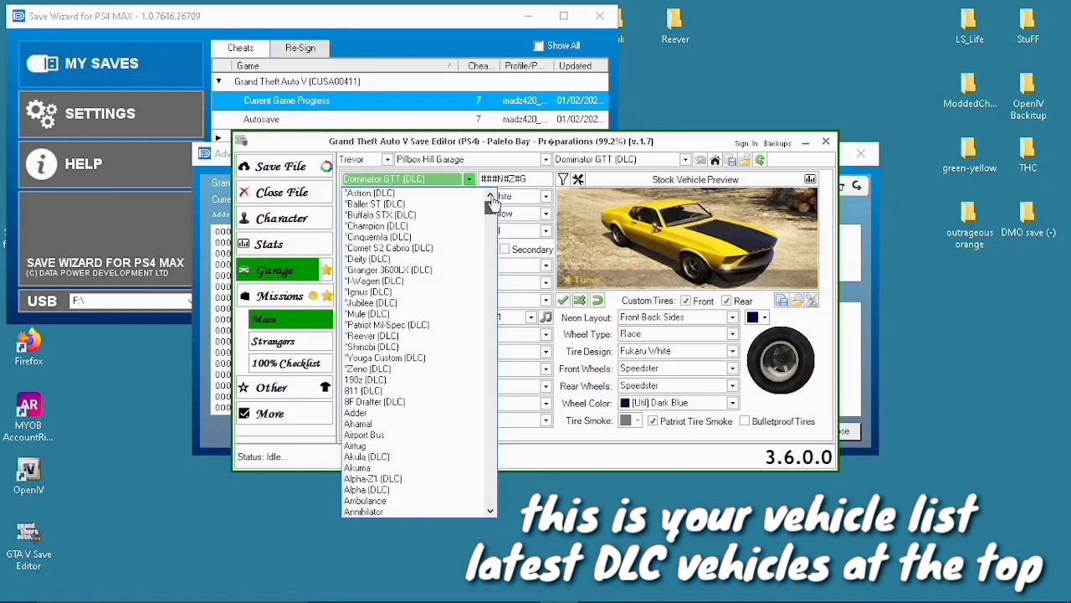
click(377, 204)
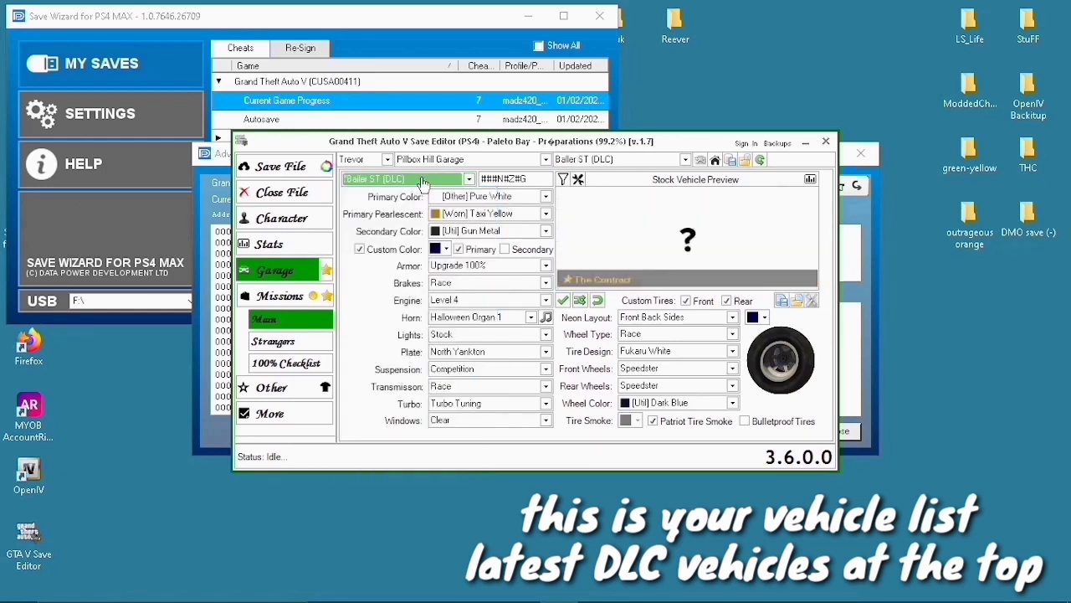
scroll(423, 182, up, 1)
scroll(422, 182, up, 2)
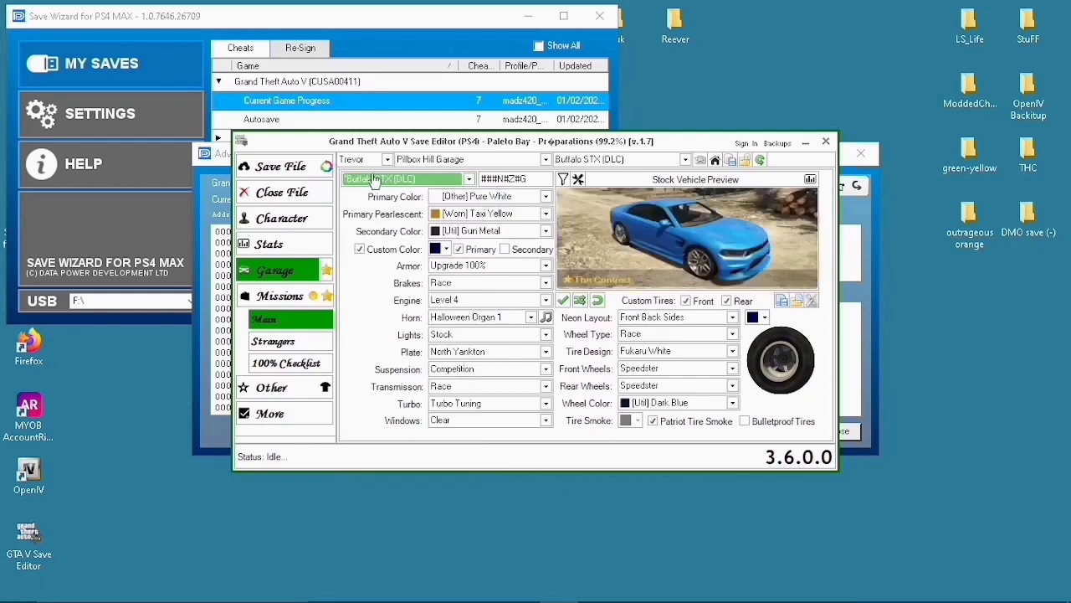
click(535, 180)
drag(535, 180, 479, 186)
click(482, 179)
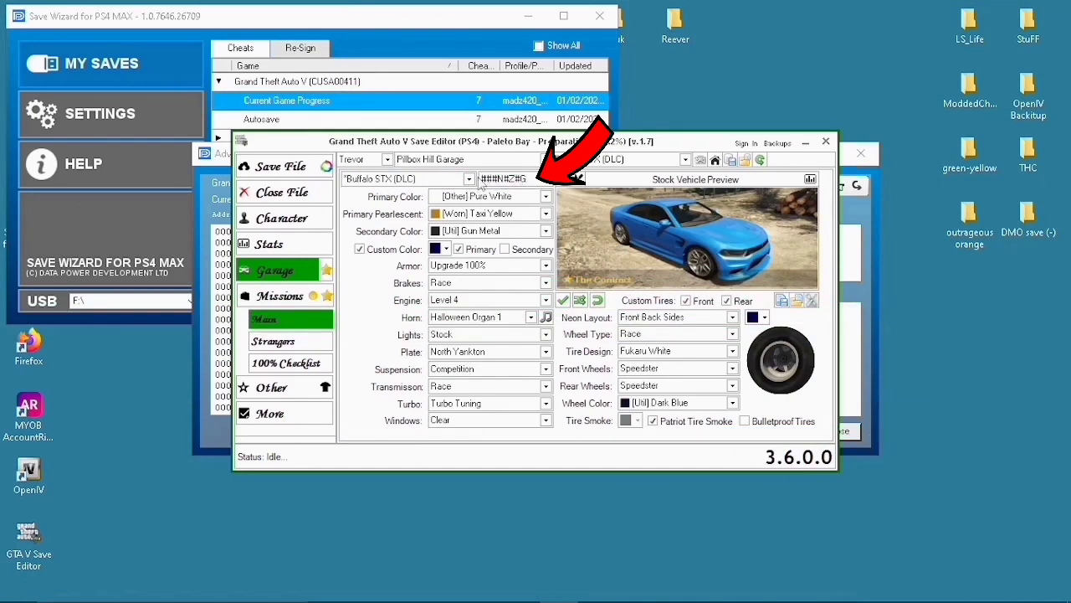
drag(482, 179, 495, 179)
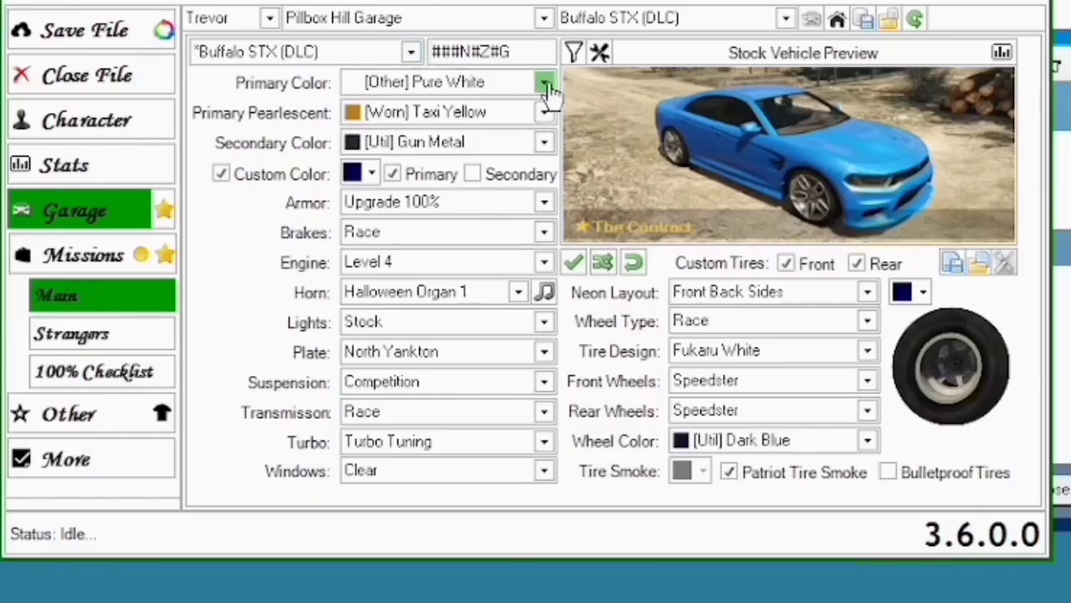
Set the Buffalo STX's primary color to [Worn] Orange.
click(545, 83)
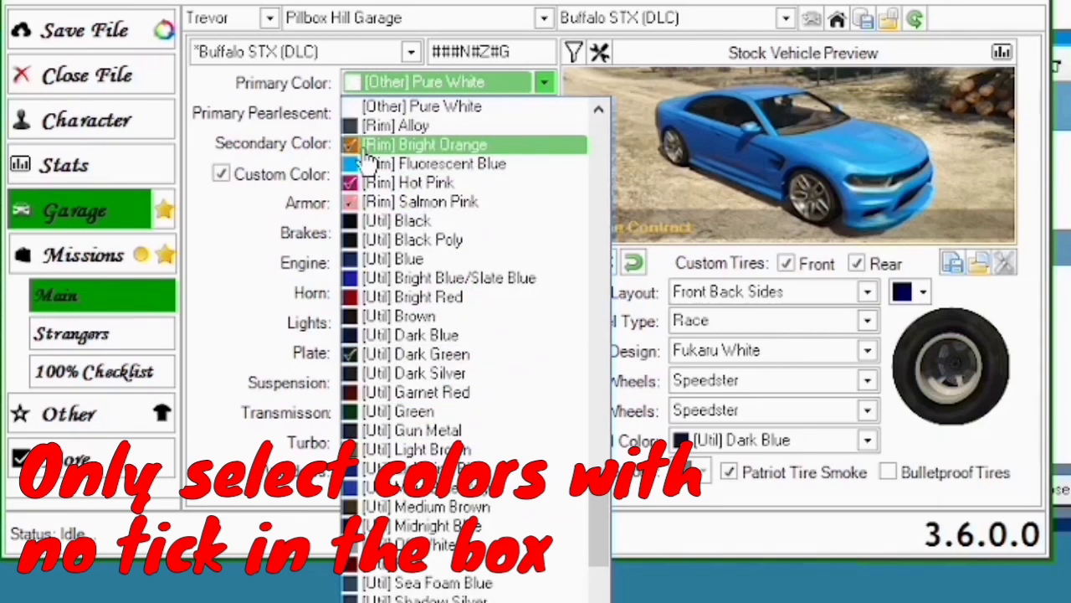
click(368, 147)
click(368, 84)
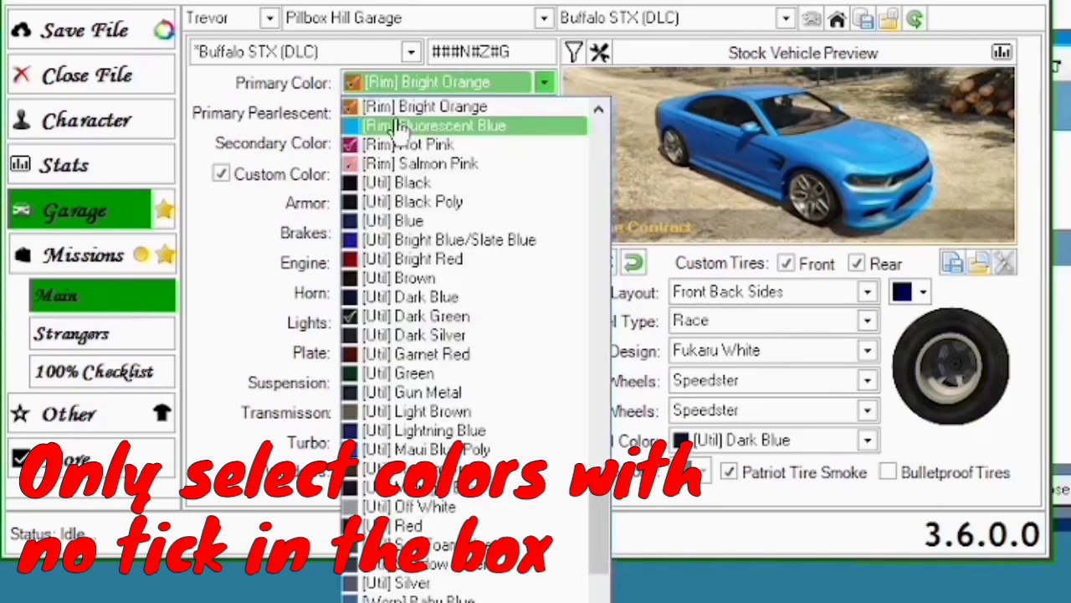
scroll(400, 127, down, 7)
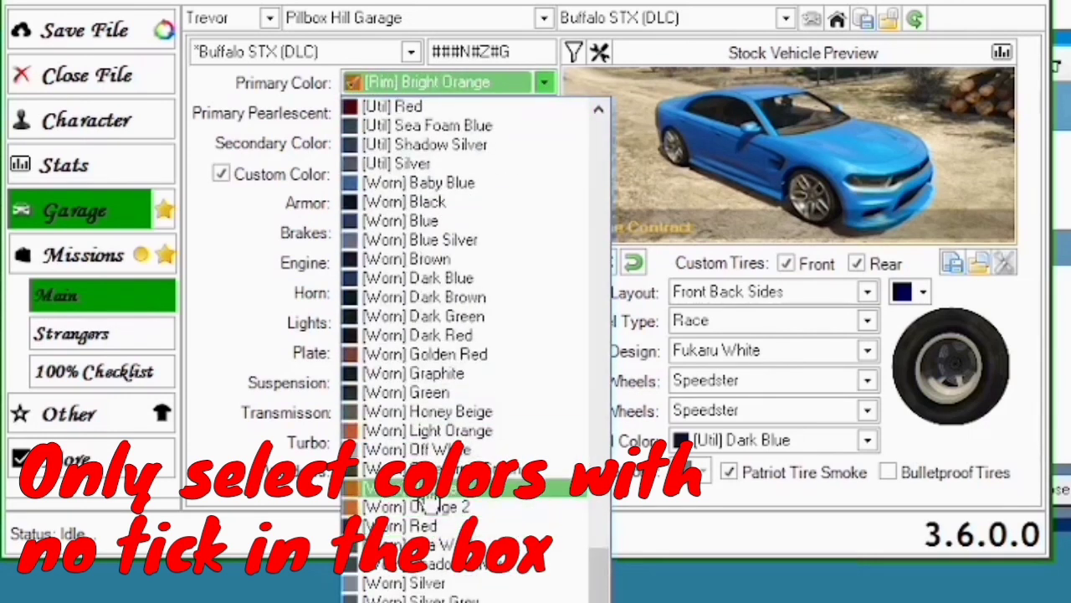
click(418, 505)
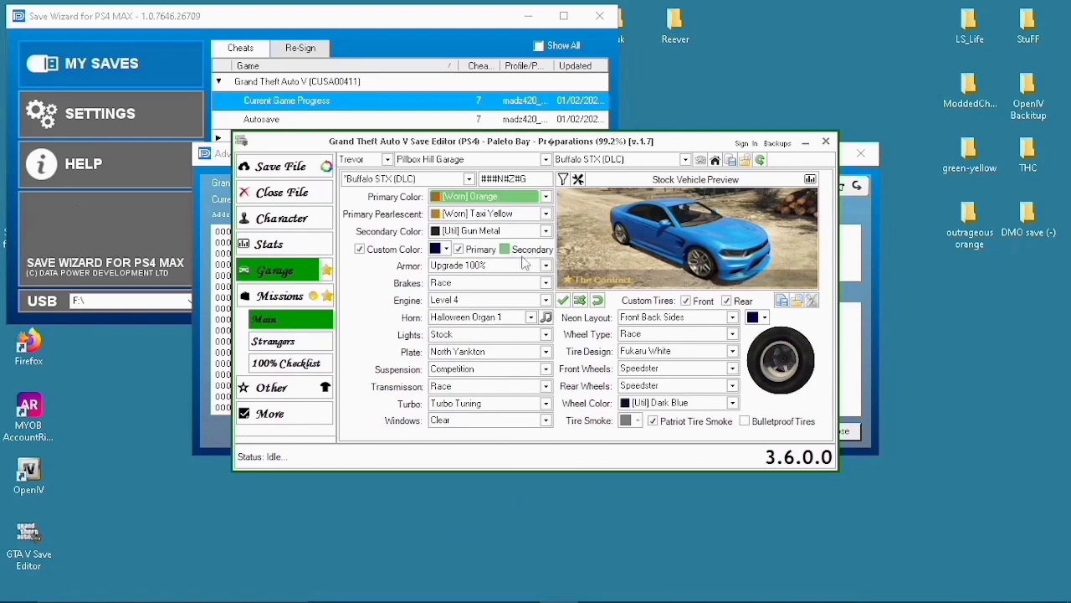
Reset the custom color, copy the neon color's hex value and paste it as the car's custom color.
click(359, 249)
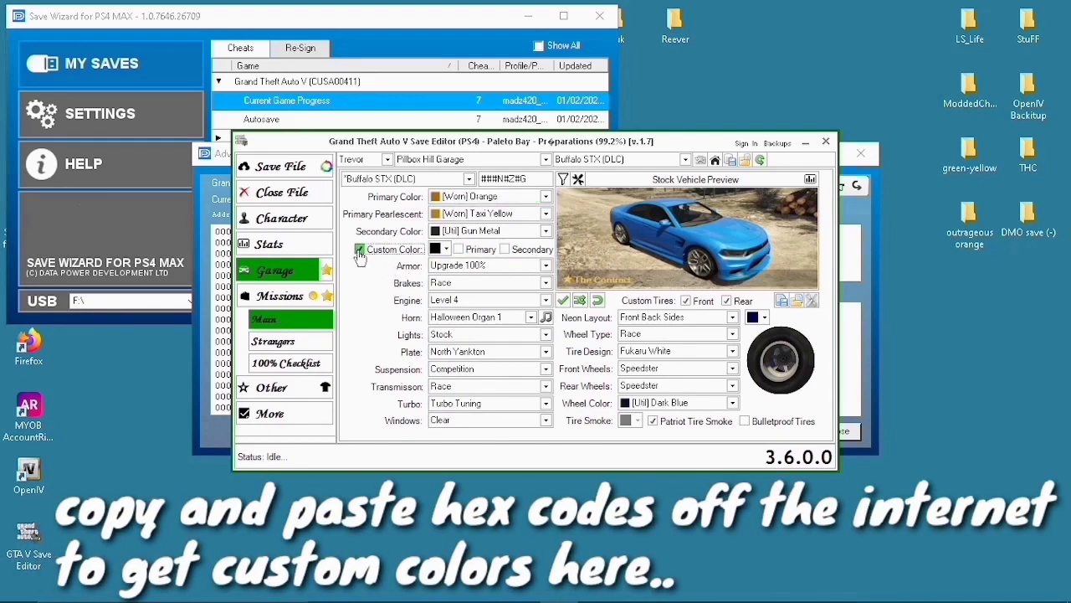
click(446, 249)
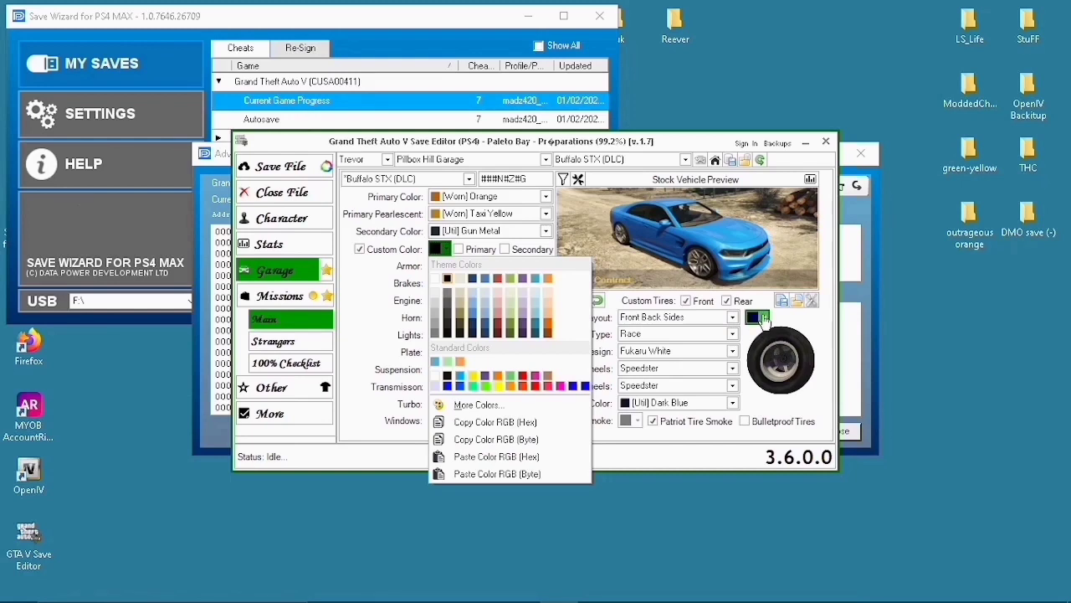
click(758, 317)
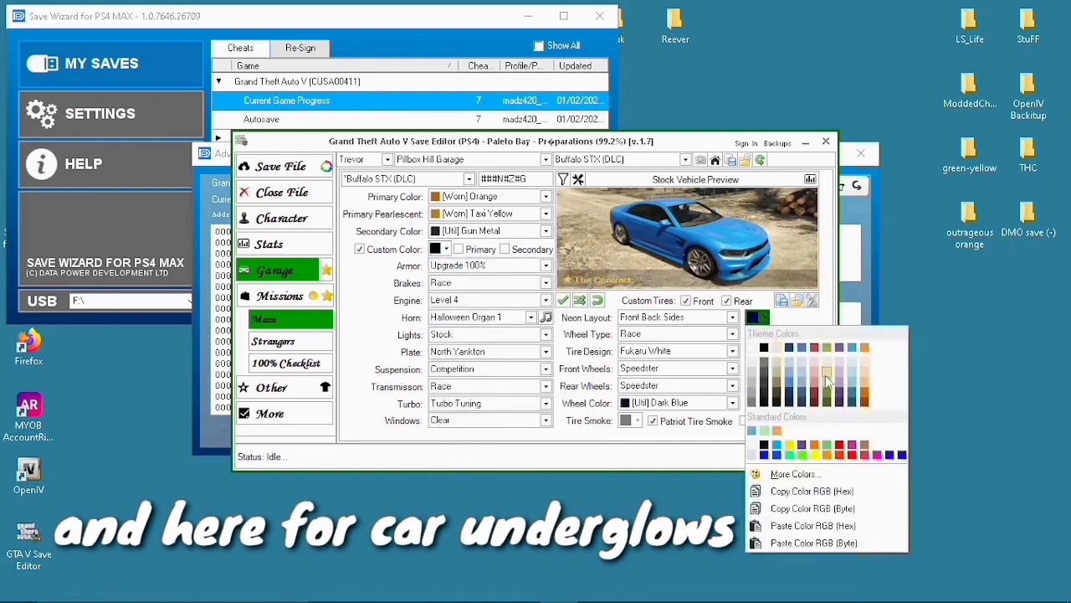
click(799, 491)
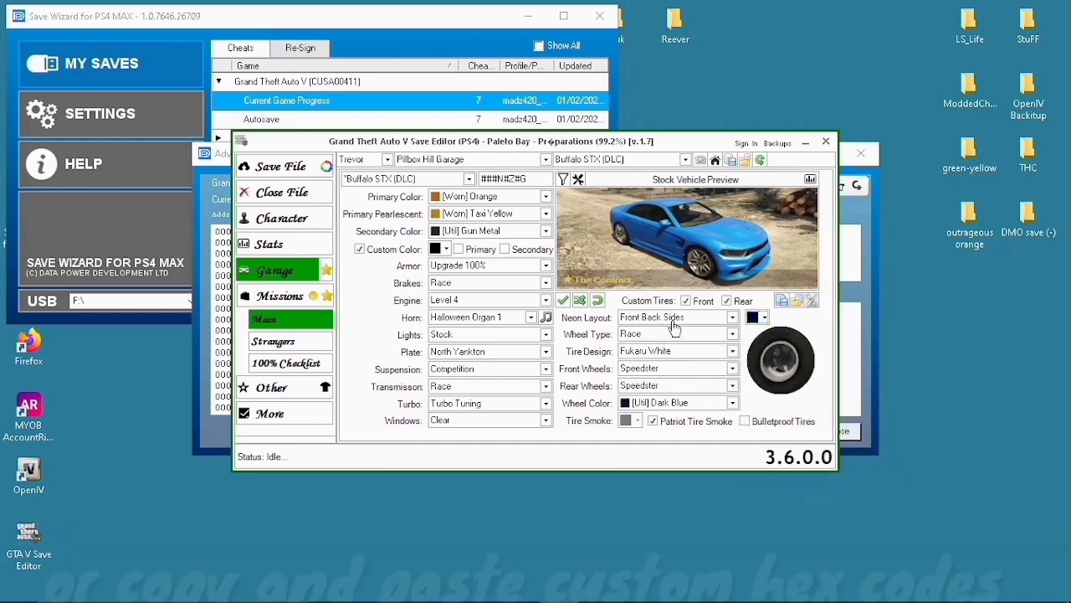
click(448, 253)
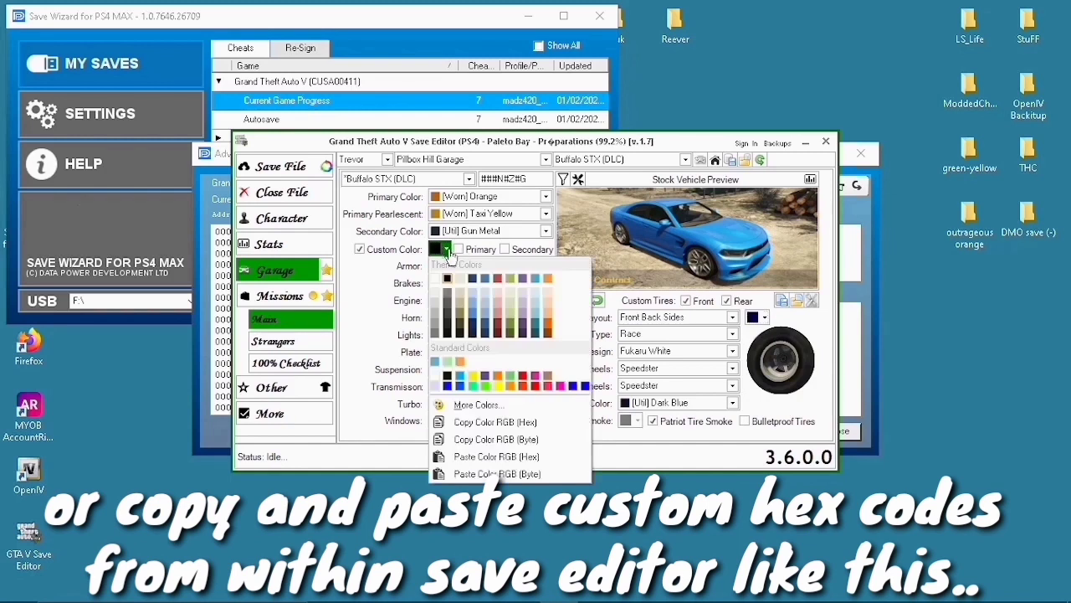
click(511, 457)
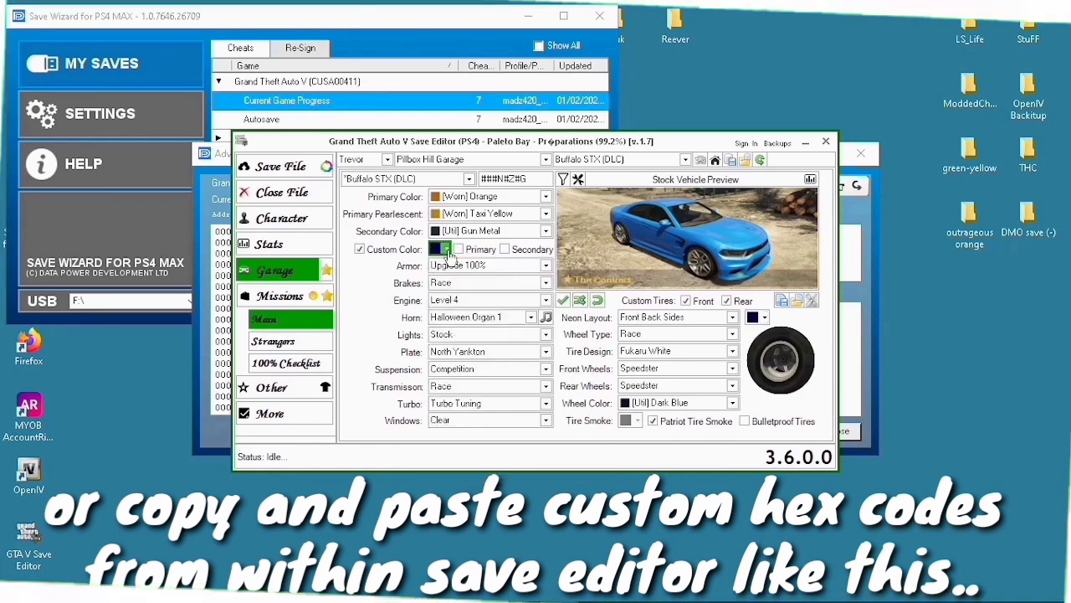
Change the neon color to a custom green of about RGB 68, 212, 42 and fine-tune its brightness.
click(764, 319)
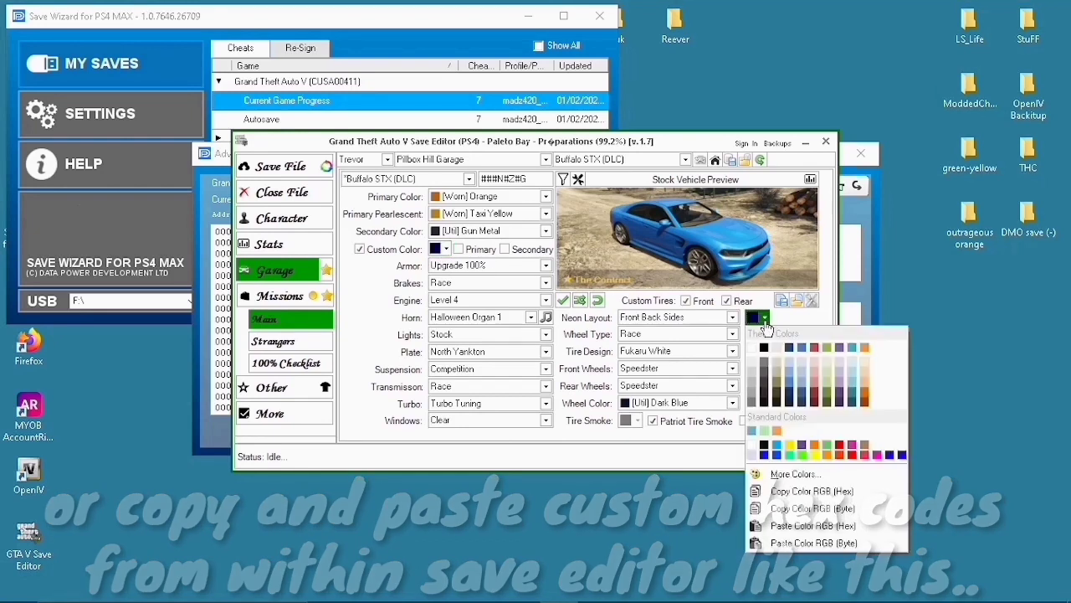
click(799, 474)
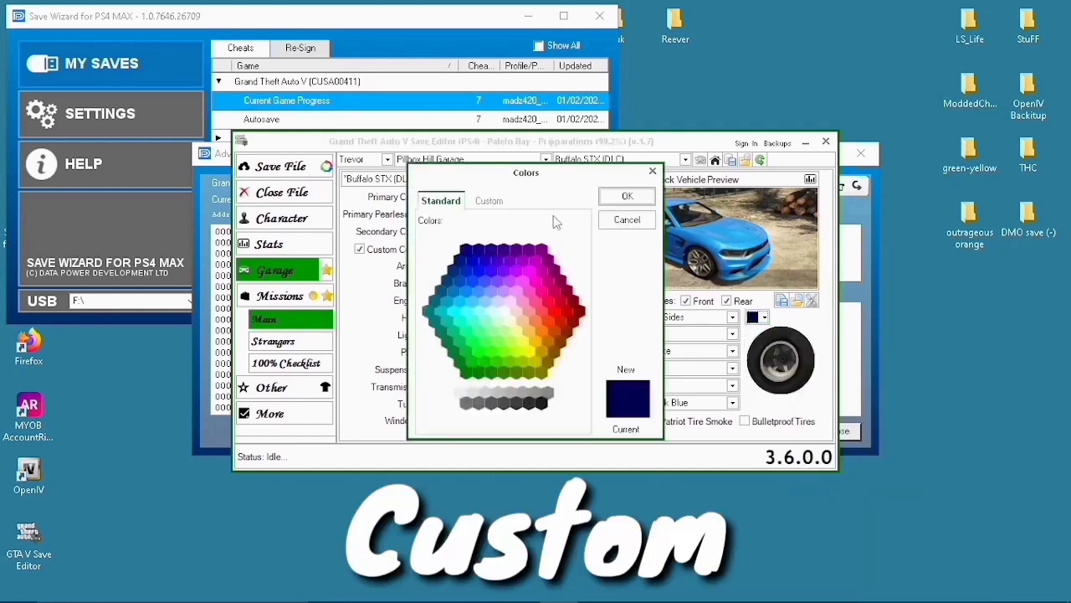
click(491, 205)
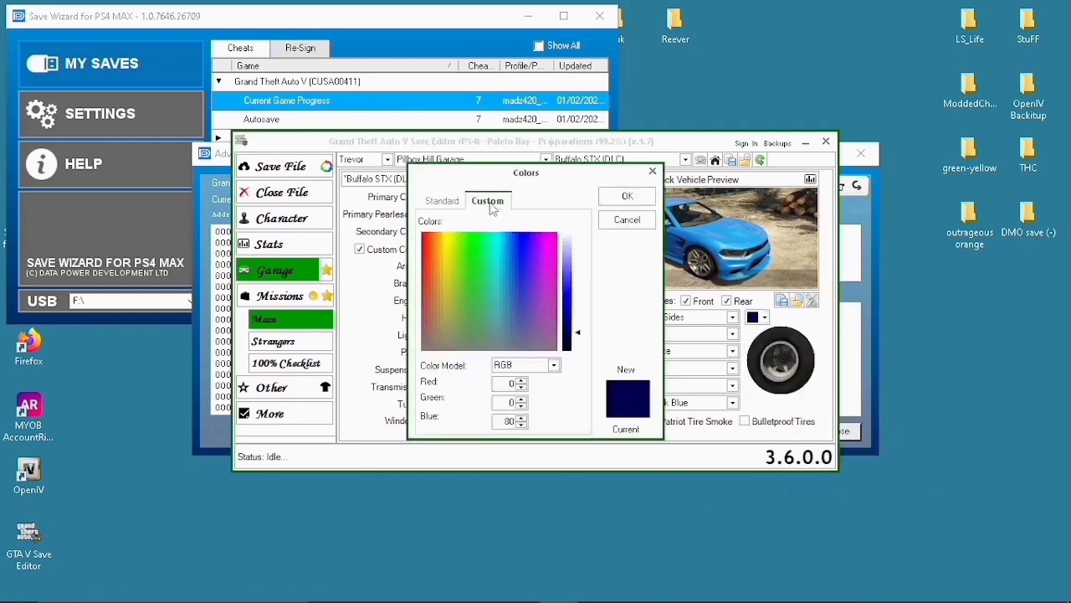
drag(519, 277, 467, 253)
click(484, 256)
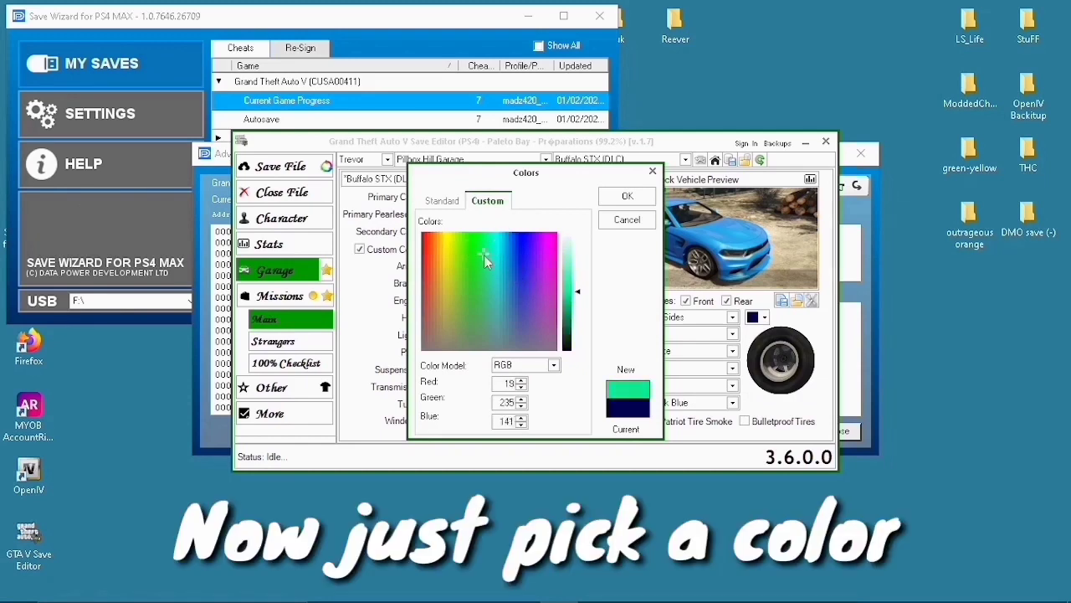
click(467, 276)
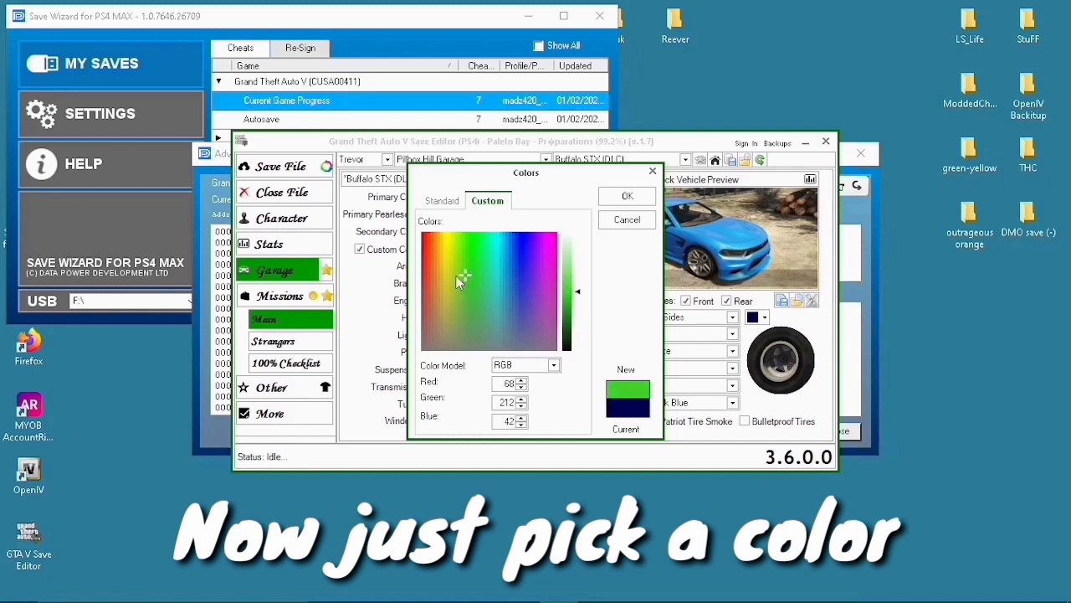
mouse_move(573, 302)
mouse_down()
mouse_move(574, 311)
mouse_move(575, 290)
mouse_up()
click(634, 201)
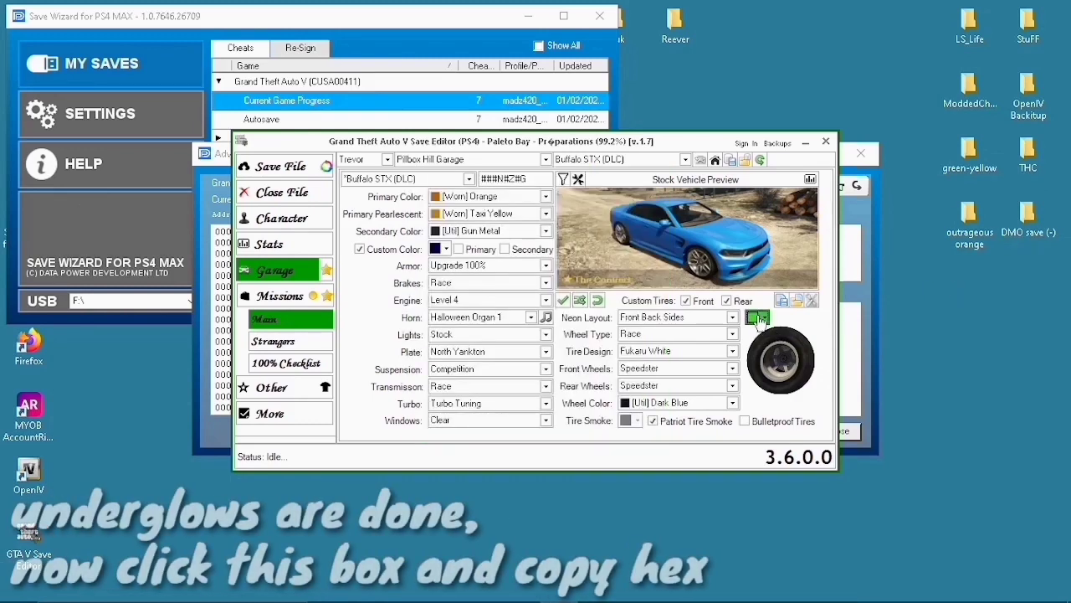
Copy the green neon color's hex value into the custom color and apply it to the primary paint.
click(763, 318)
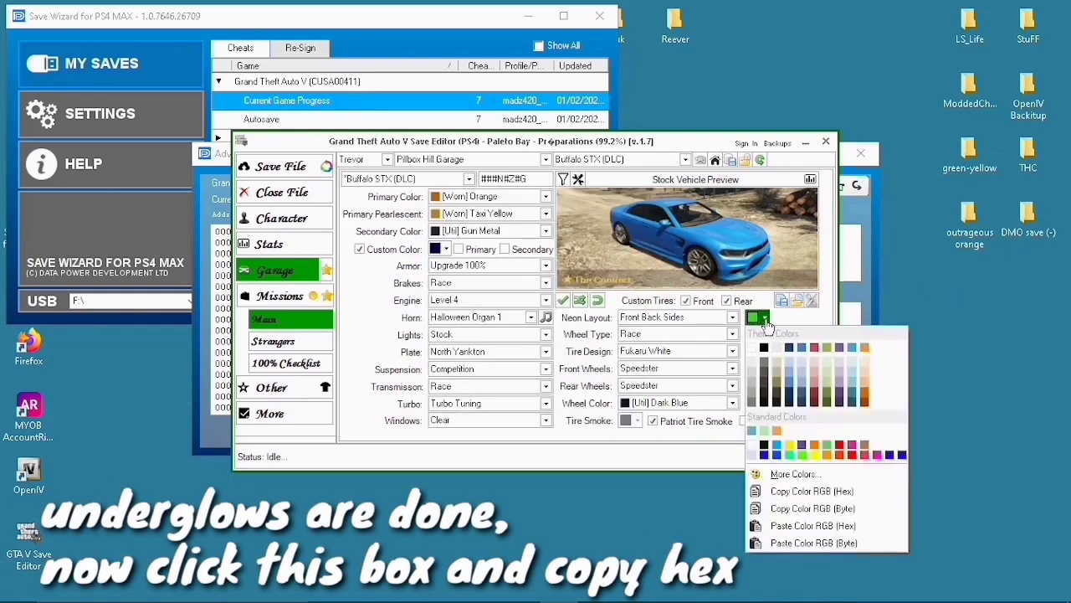
click(831, 491)
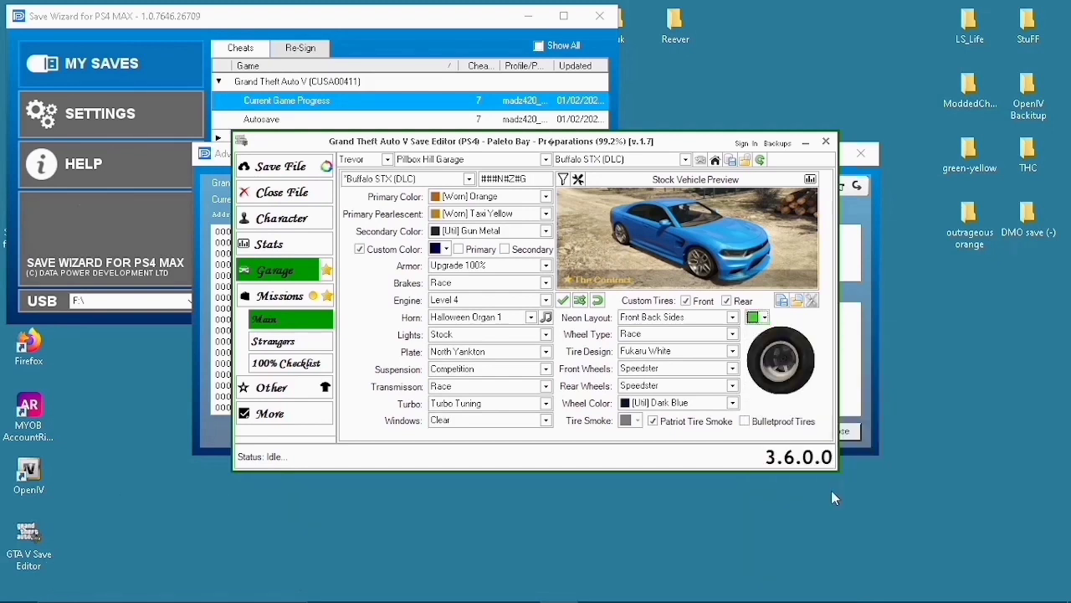
click(447, 250)
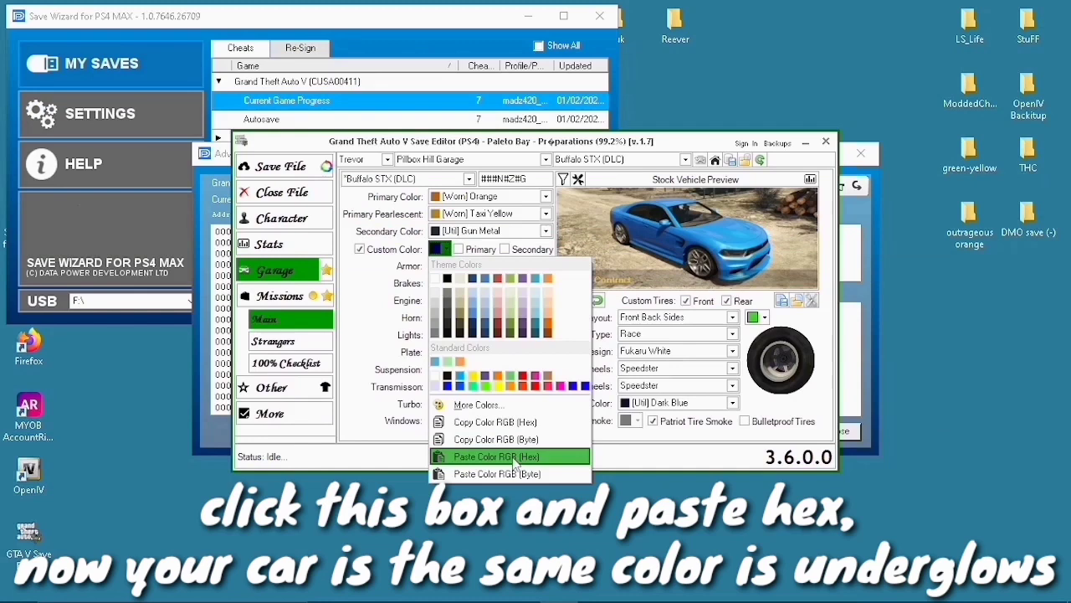
click(514, 457)
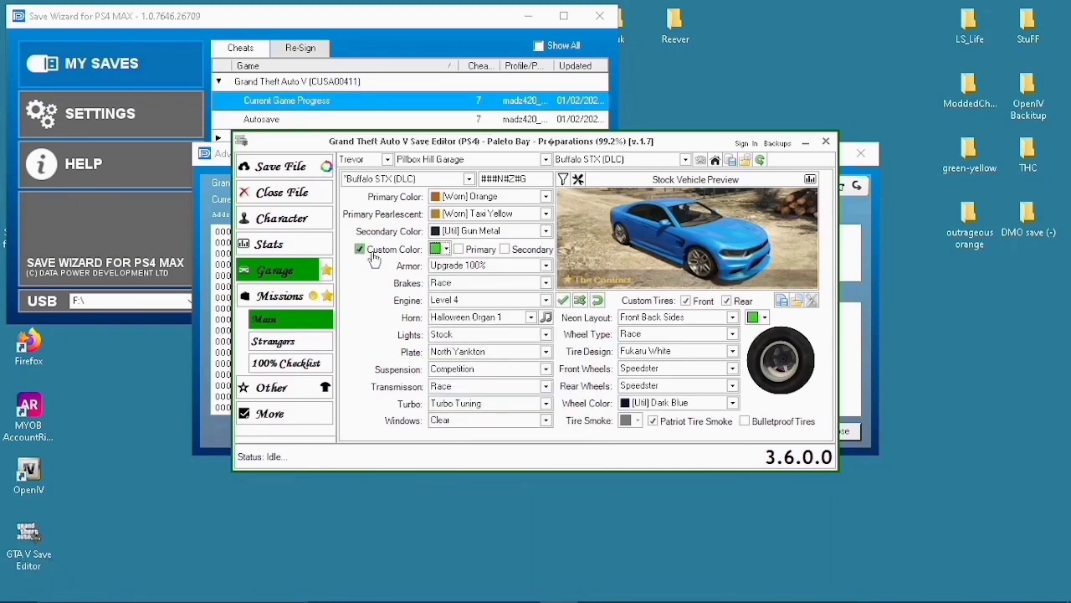
click(459, 251)
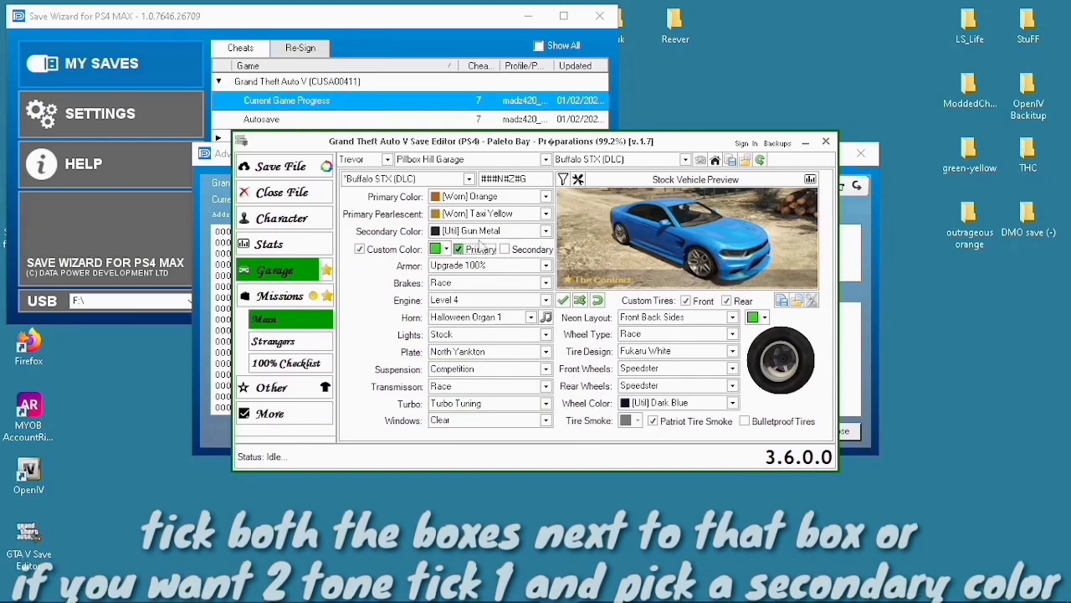
Set the secondary color to [Util] Lightning Blue and apply the custom color to the secondary paint as well.
click(545, 232)
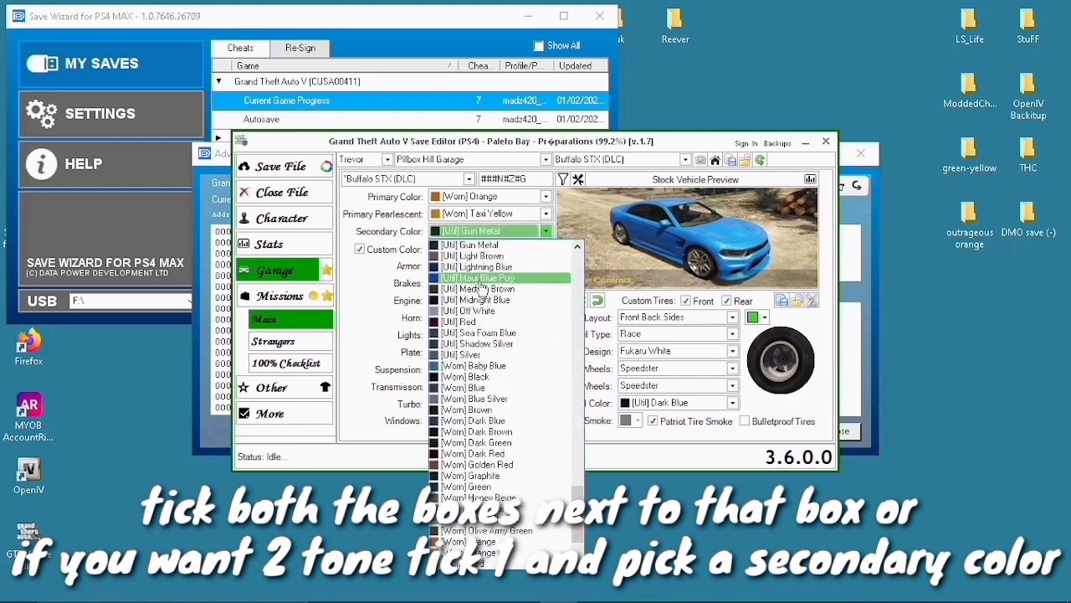
click(501, 267)
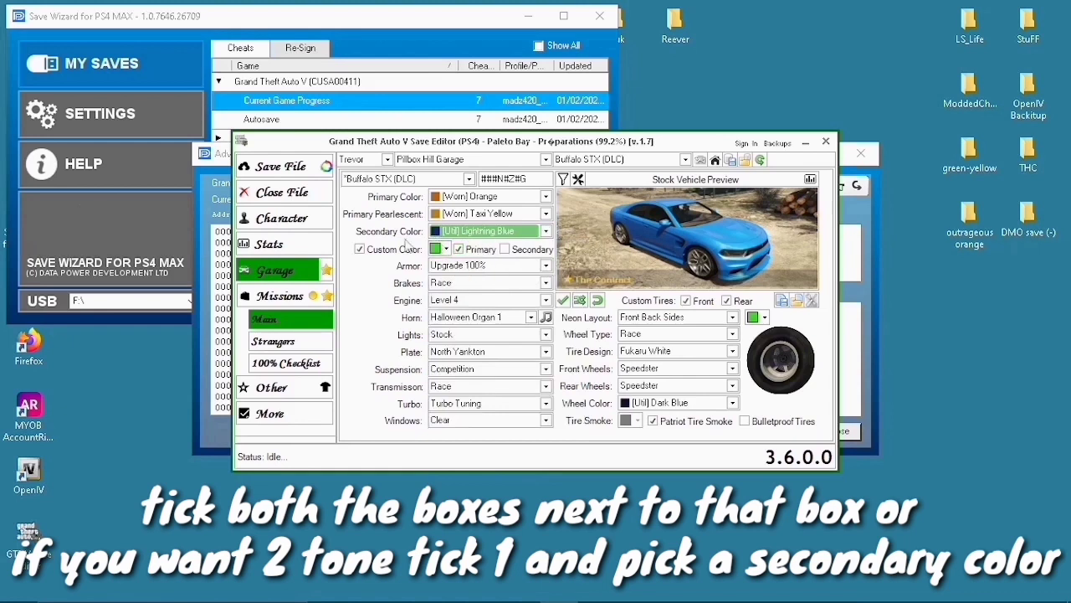
click(529, 179)
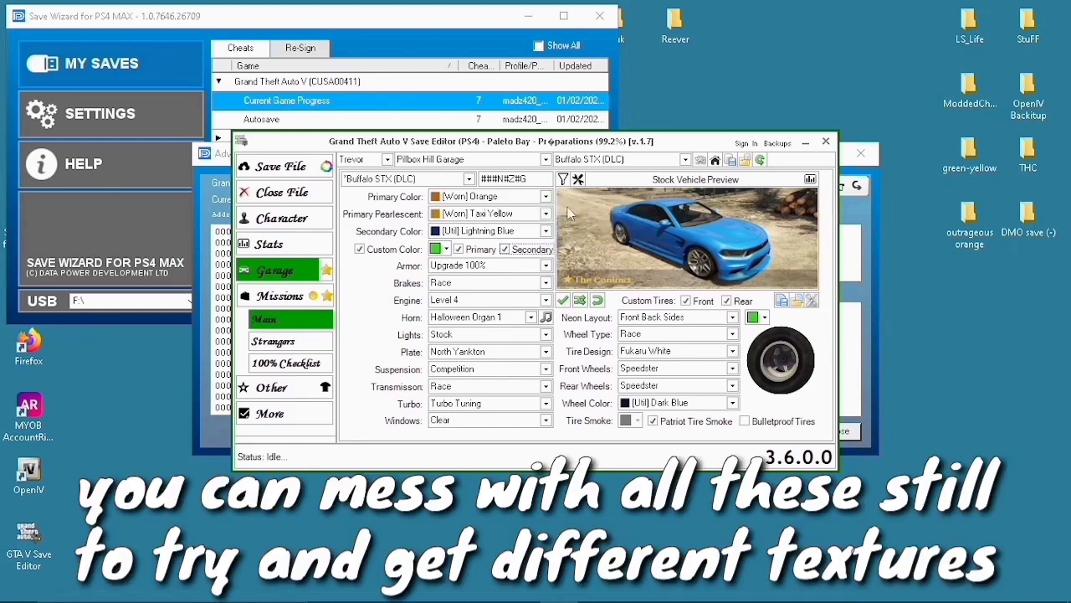
Set both the primary and secondary colors of the Buffalo STX to [Other] Chrome.
click(545, 197)
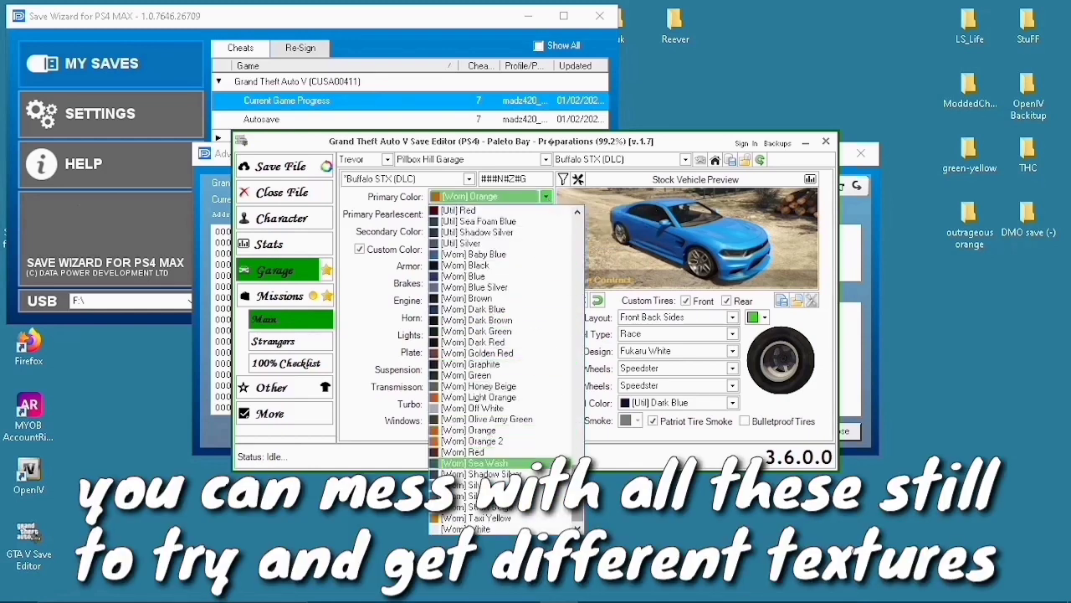
scroll(464, 488, up, 12)
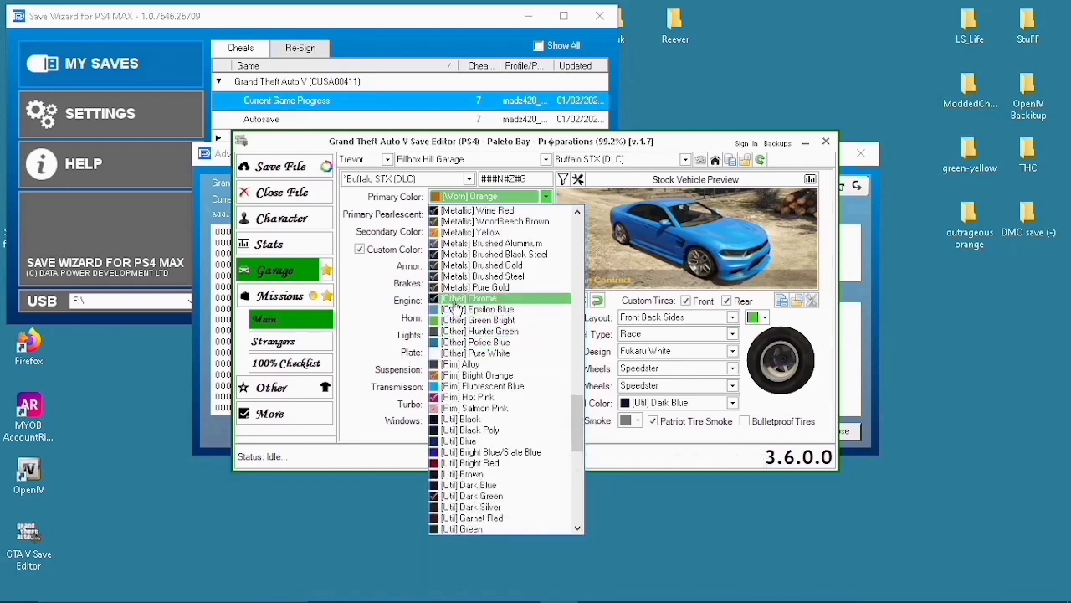
click(473, 299)
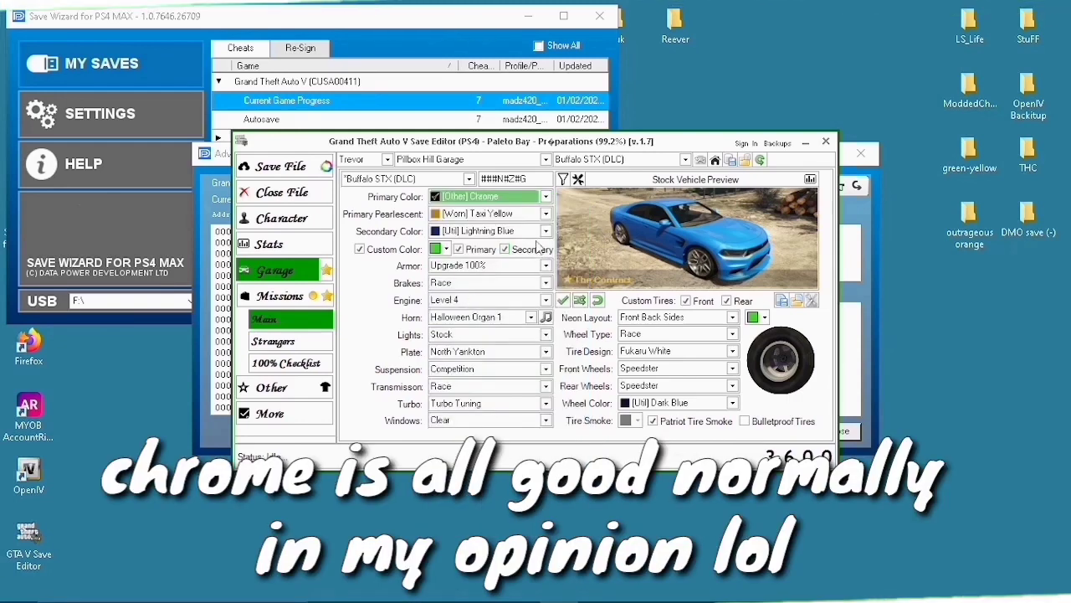
click(545, 233)
scroll(502, 360, up, 12)
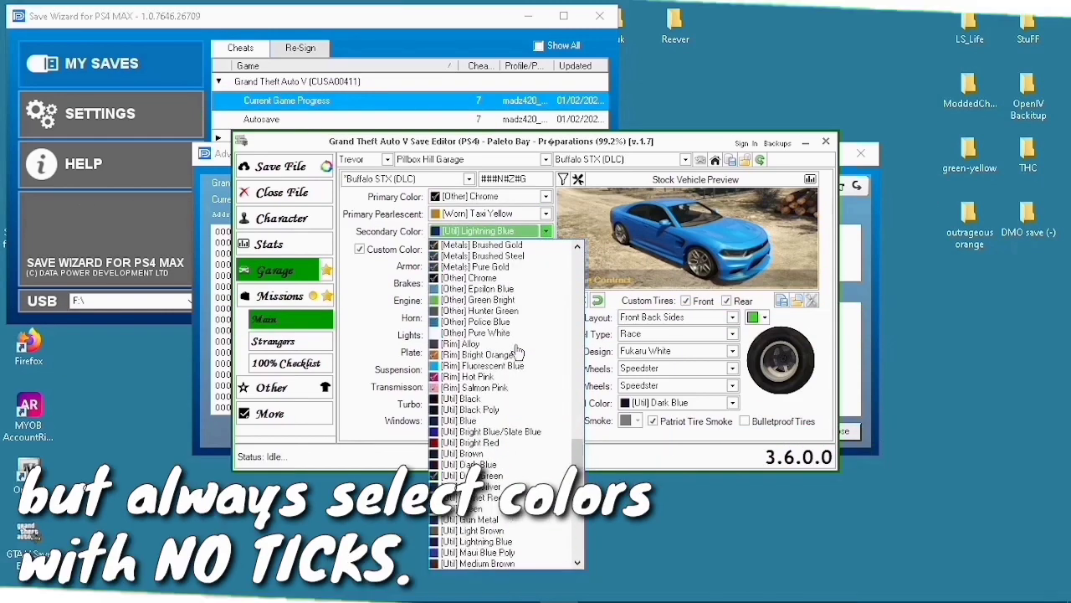
click(502, 277)
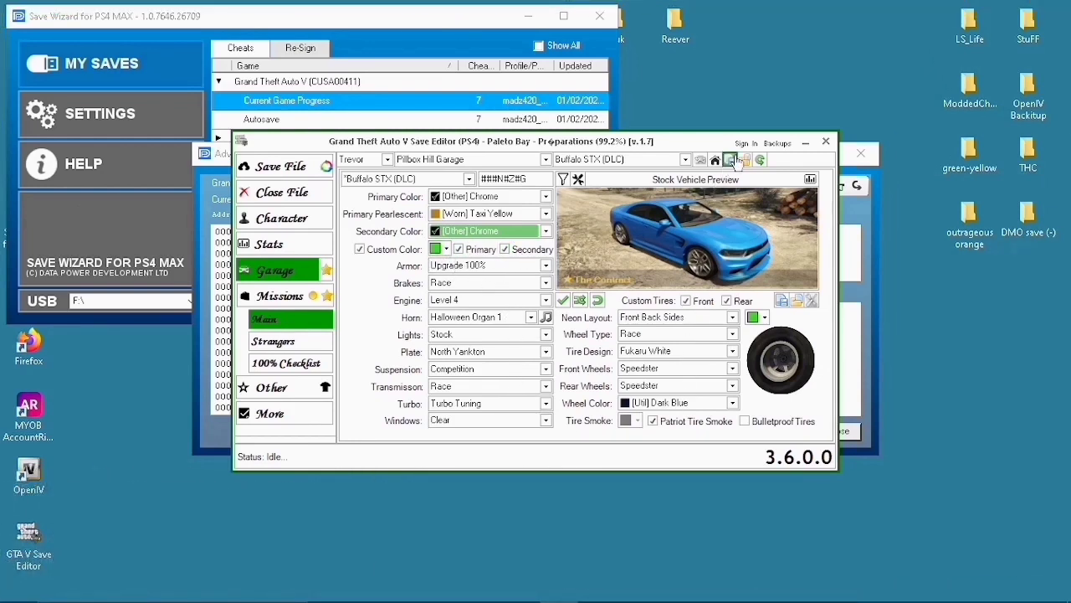
Switch the garage vehicle to the Coquette D10 (DLC) and back to the Buffalo STX (DLC) to store the changes.
click(636, 159)
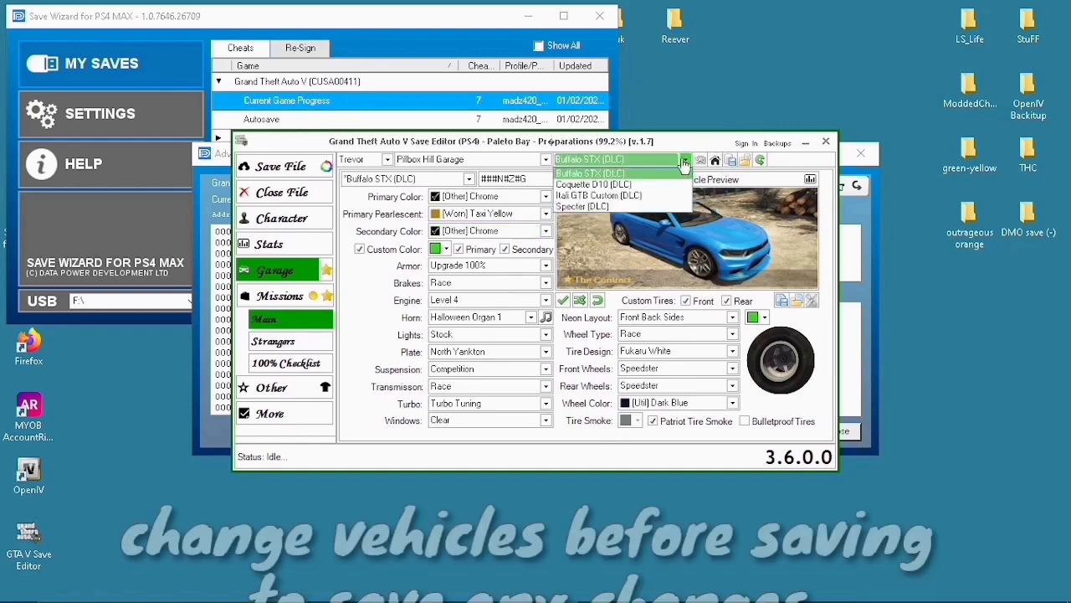
click(615, 186)
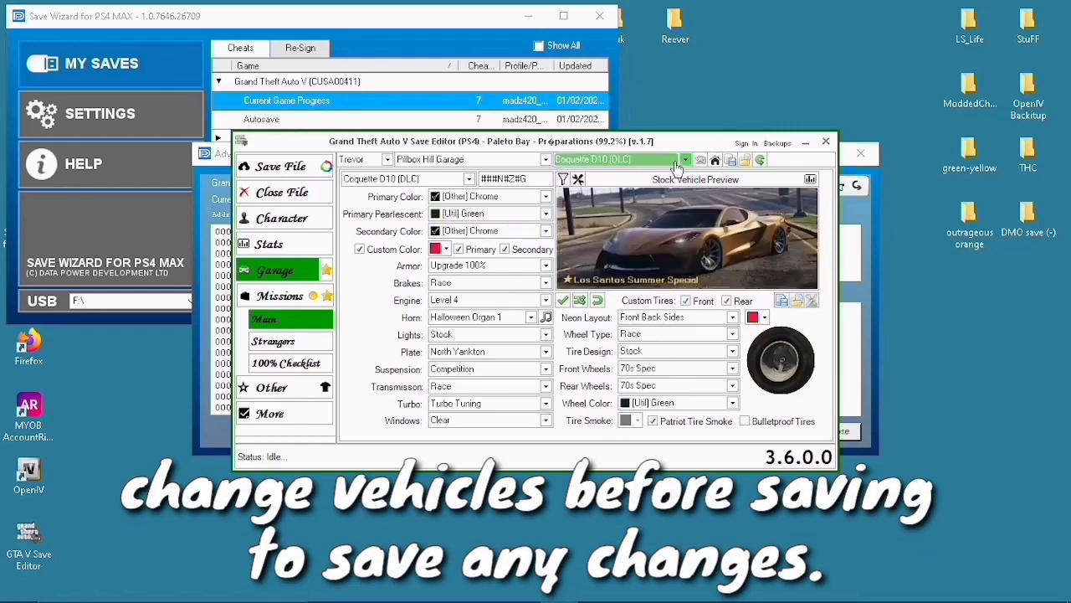
click(685, 159)
click(627, 174)
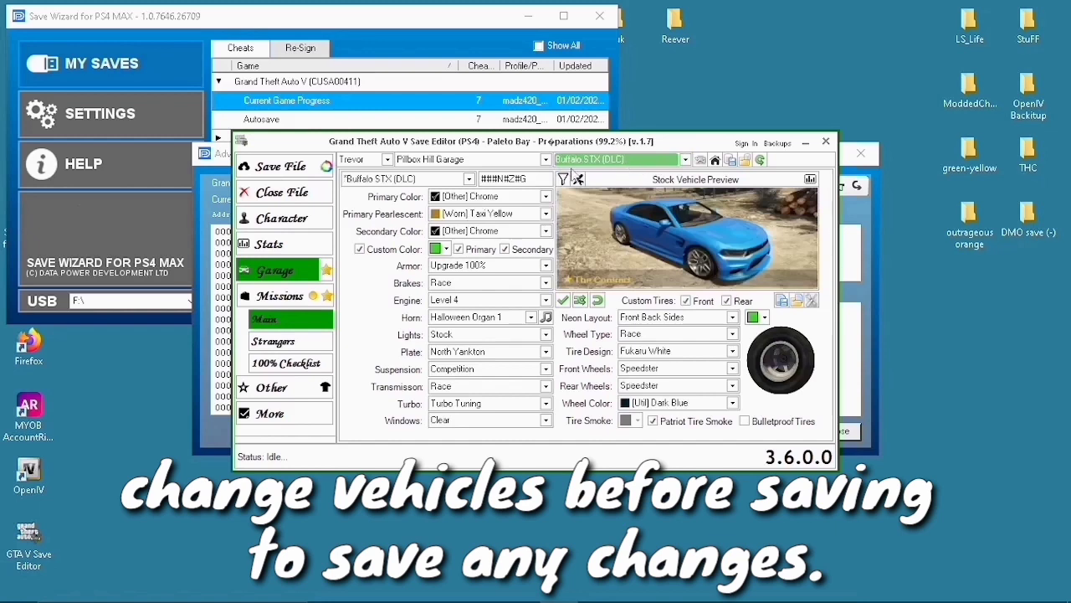
Save the edited garage to the game save file and refresh the garage data.
click(272, 174)
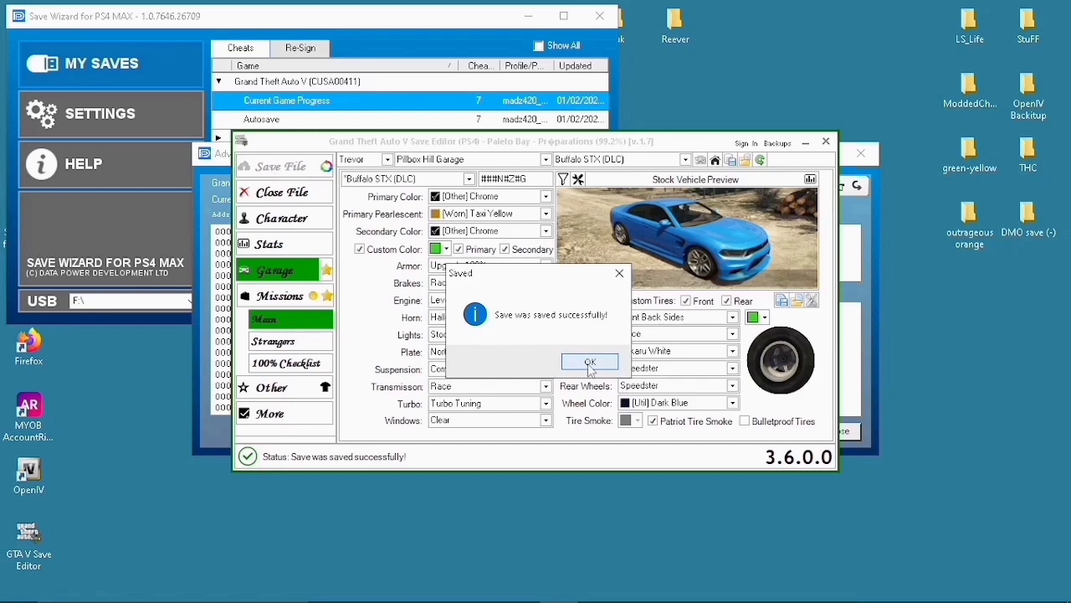
click(590, 363)
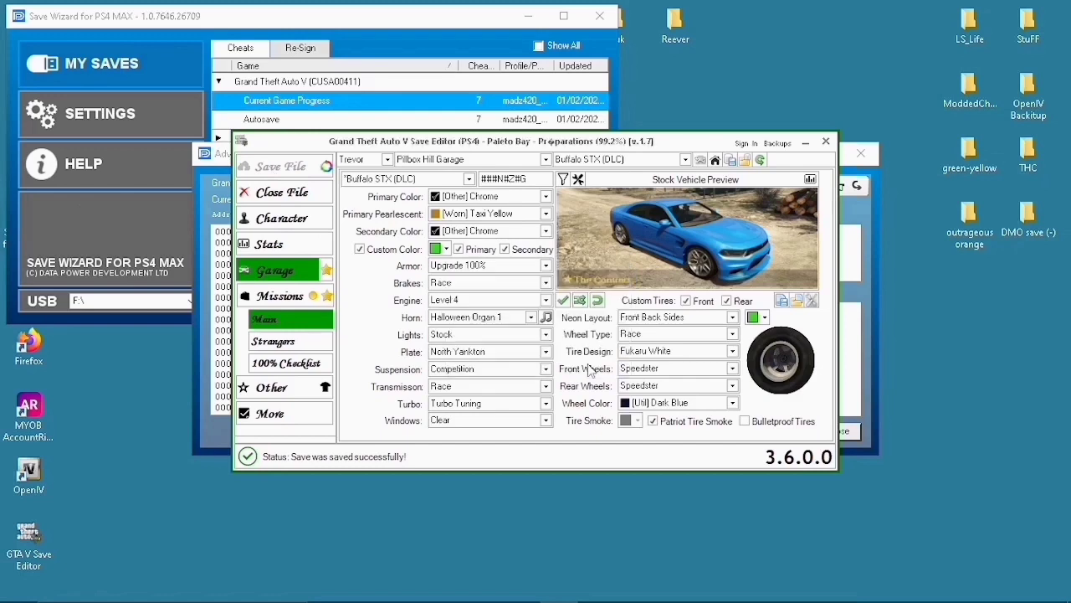
click(761, 160)
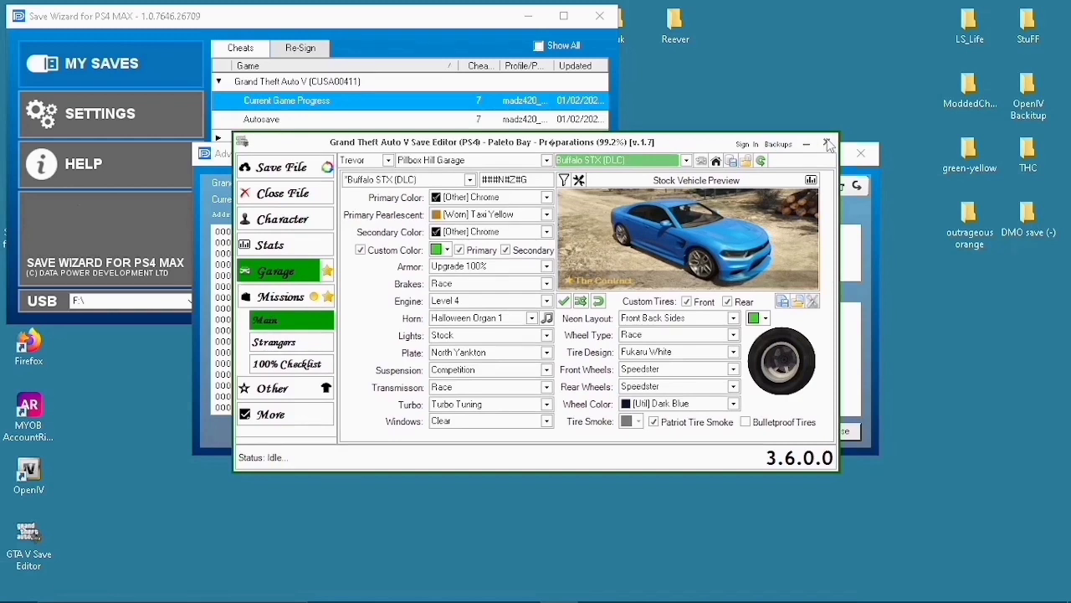
Close the save editor and import the edited SGTA50007_LITE_DMO file into the Grand Theft Auto V save in Save Wizard's Advanced Mode.
click(828, 144)
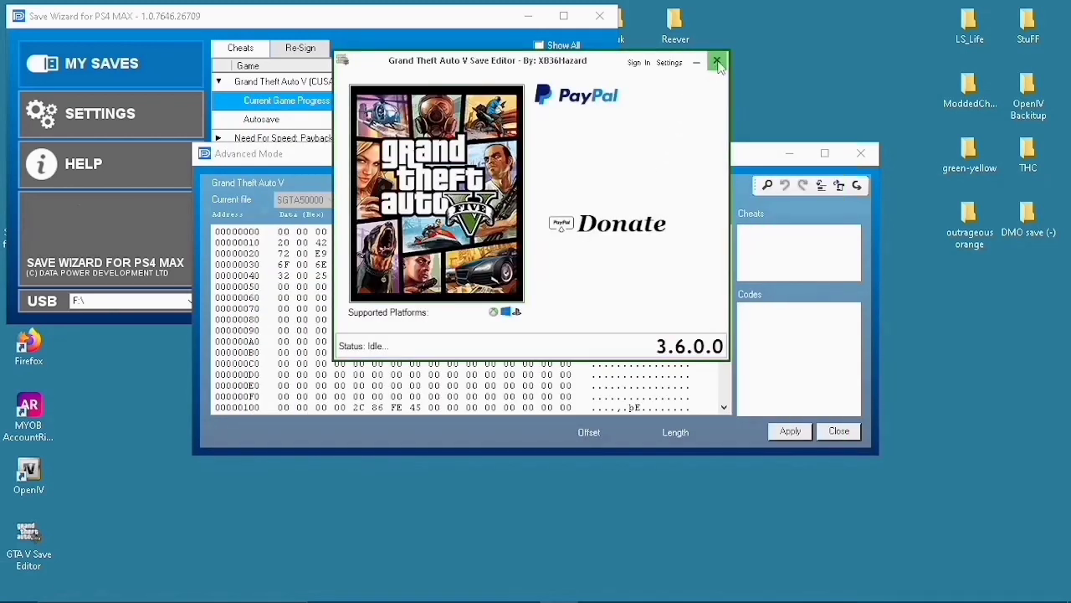
click(718, 62)
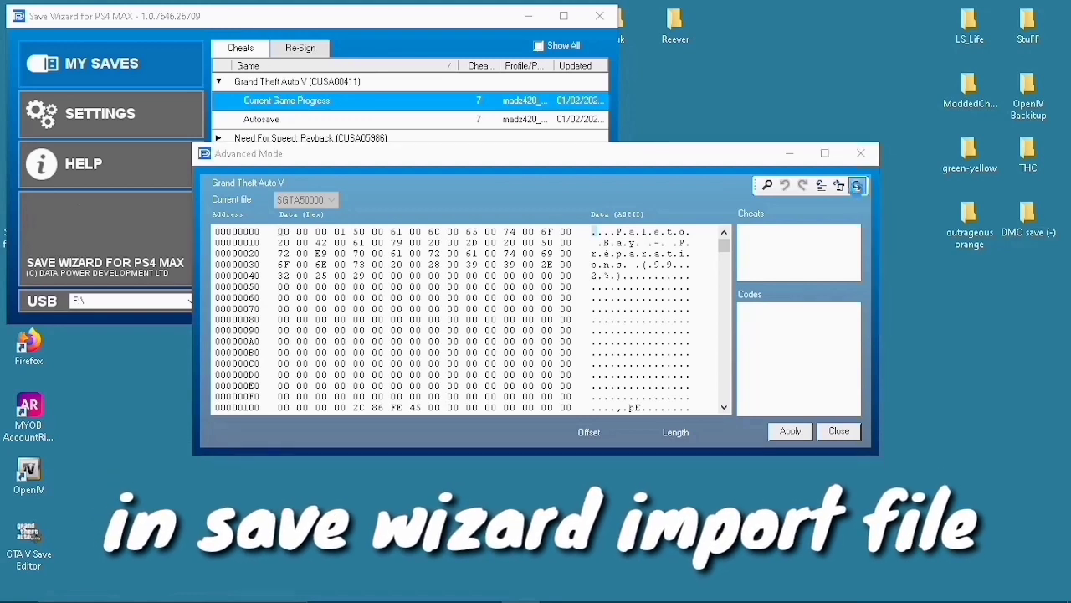
click(857, 189)
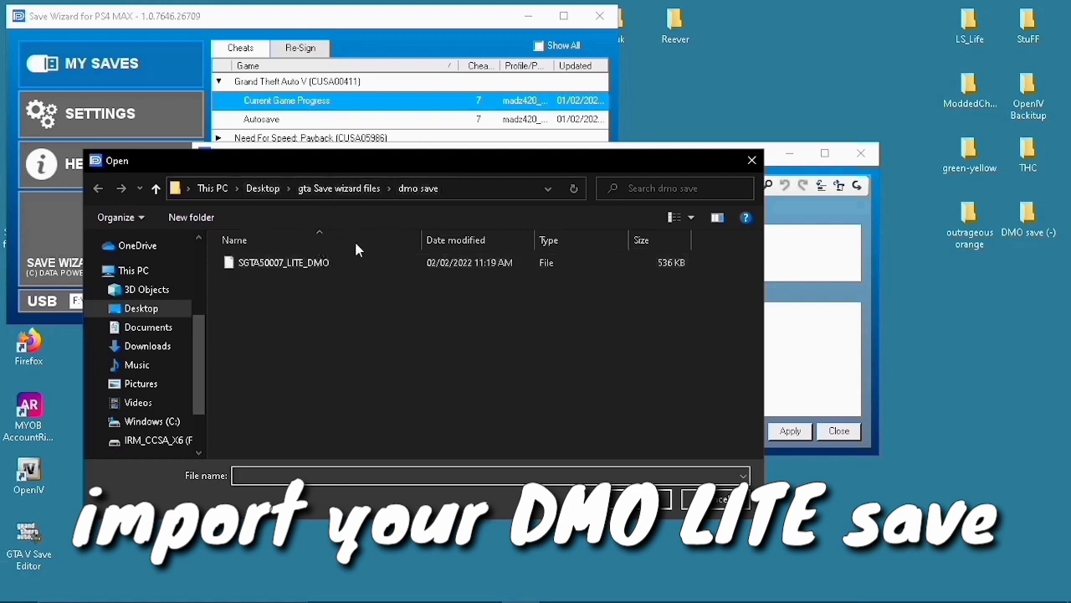
double_click(331, 264)
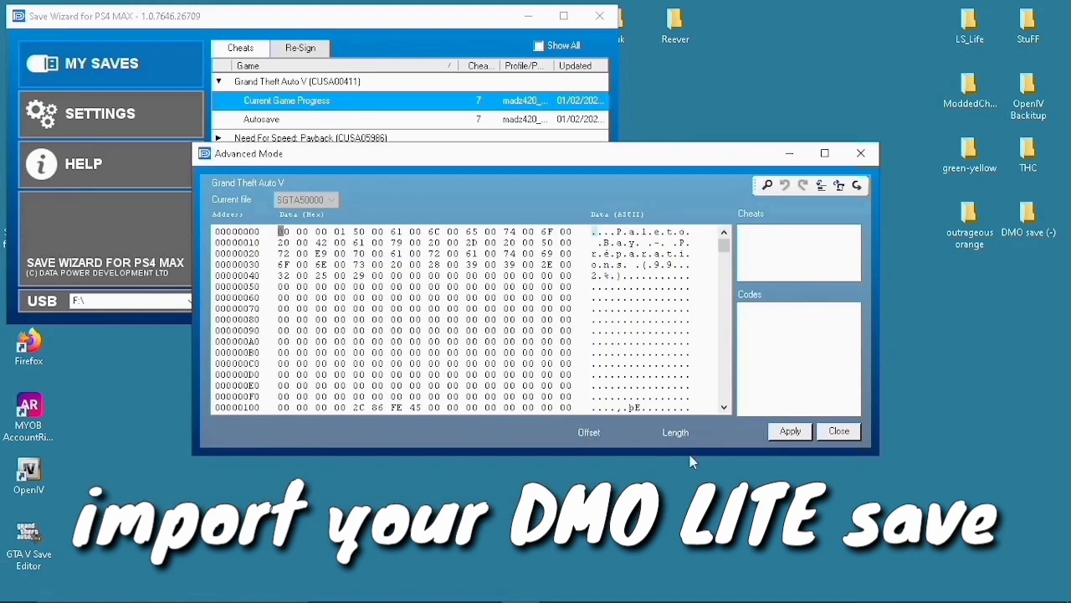
Apply the imported data to the Current Game Progress save, accepting the edited-save warning and dismissing the final notice.
click(790, 432)
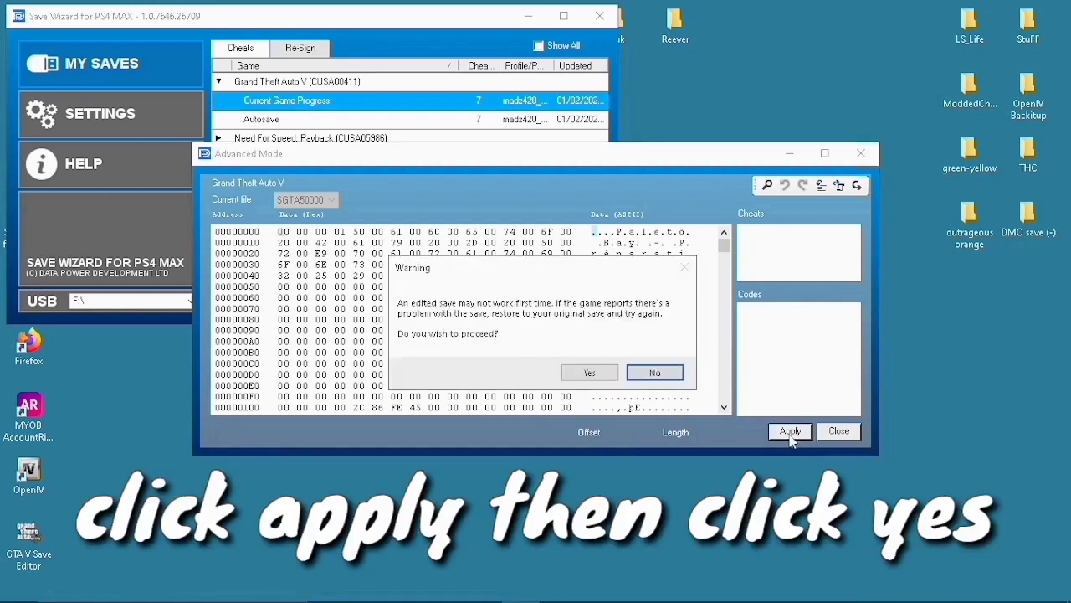
click(590, 373)
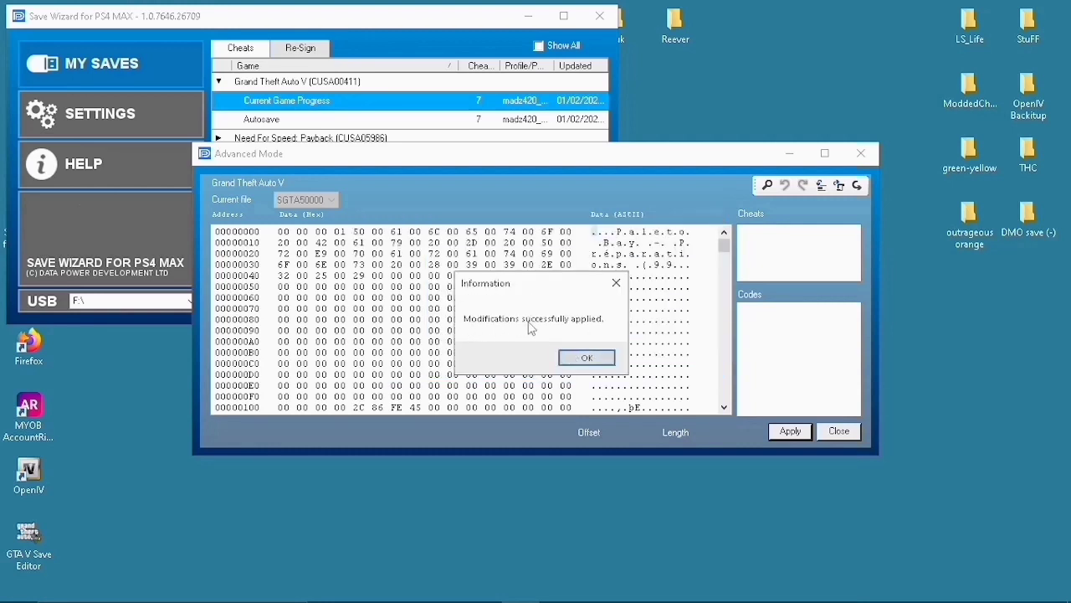
click(584, 357)
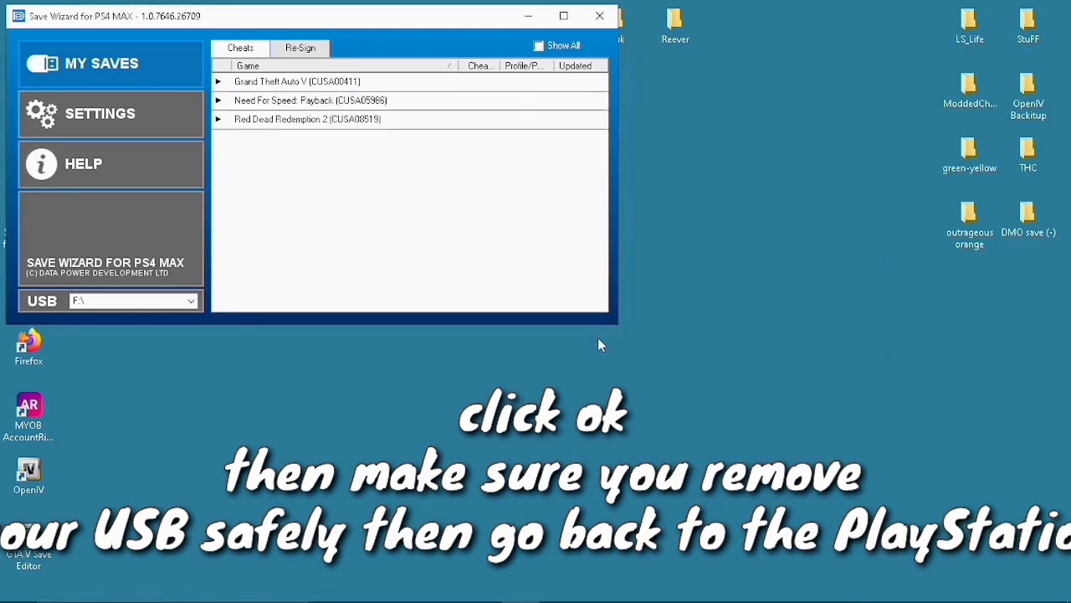
Close Save Wizard and safely eject the USB mass storage device from Windows, dismissing the notification.
click(601, 26)
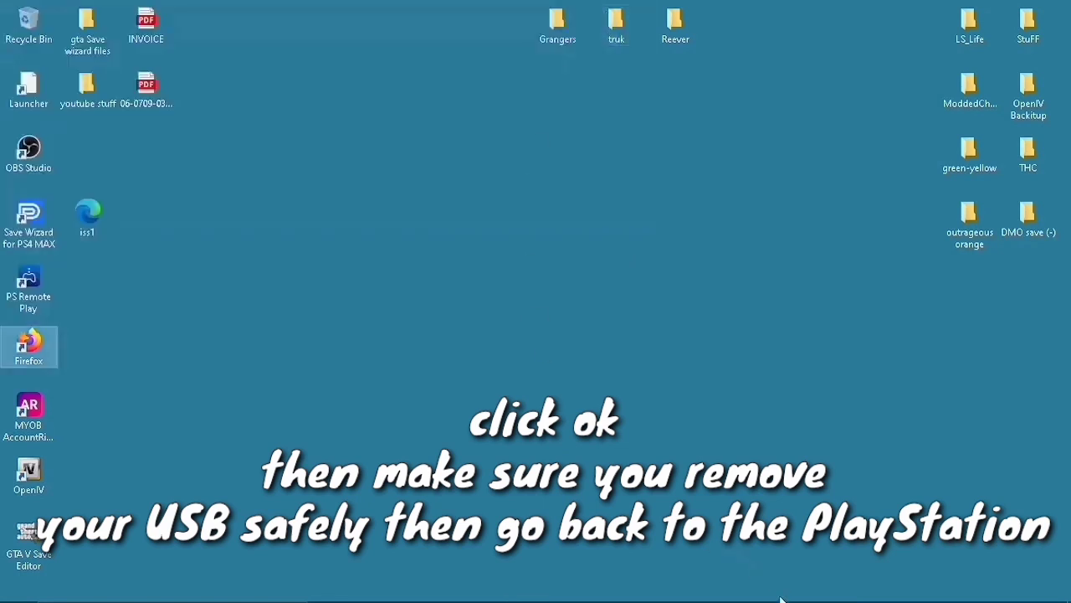
mouse_move(778, 598)
click(881, 587)
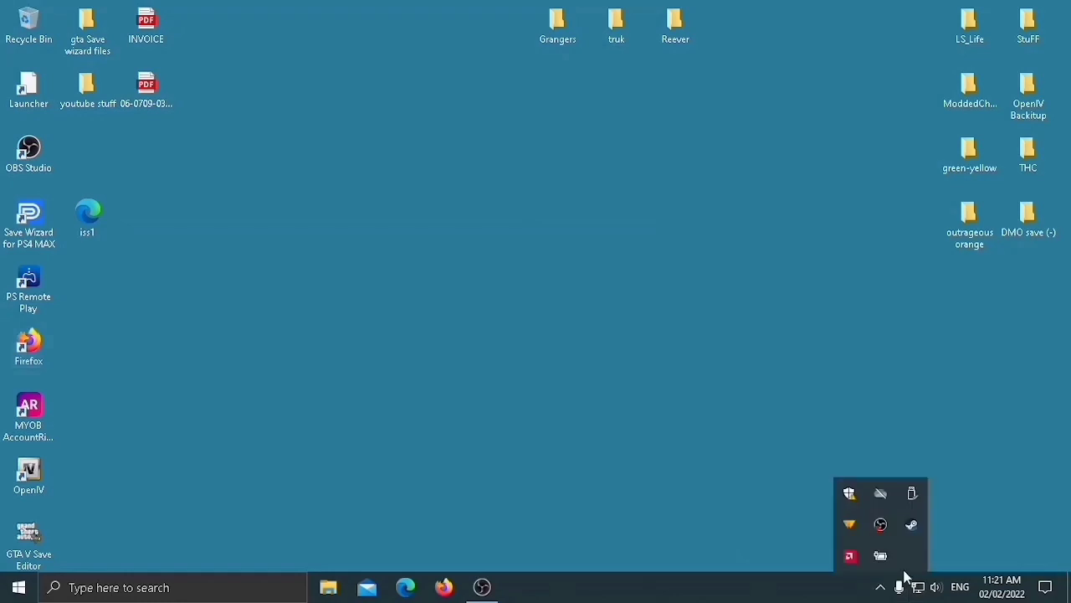
click(909, 495)
click(929, 529)
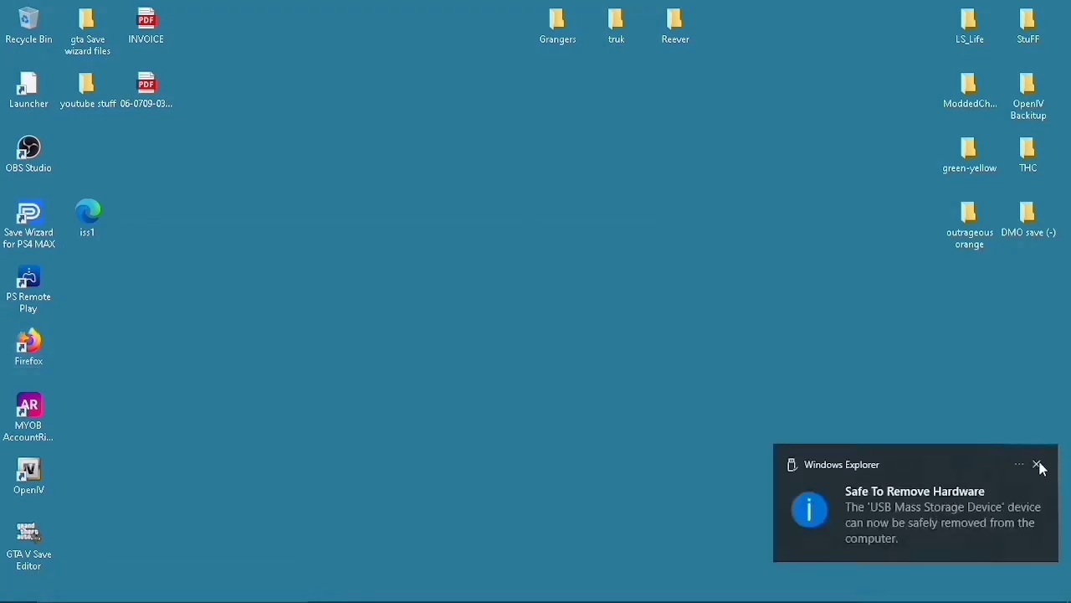
click(1038, 465)
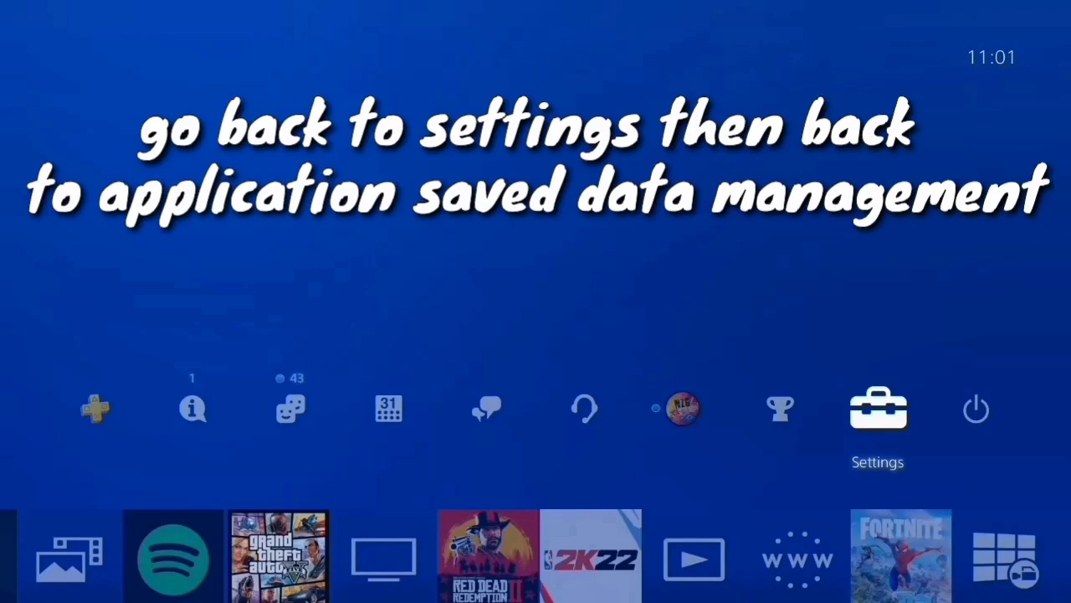
Switch to the PS4 settings and open the Grand Theft Auto V saves on the USB storage device for copying to system storage.
key(Return)
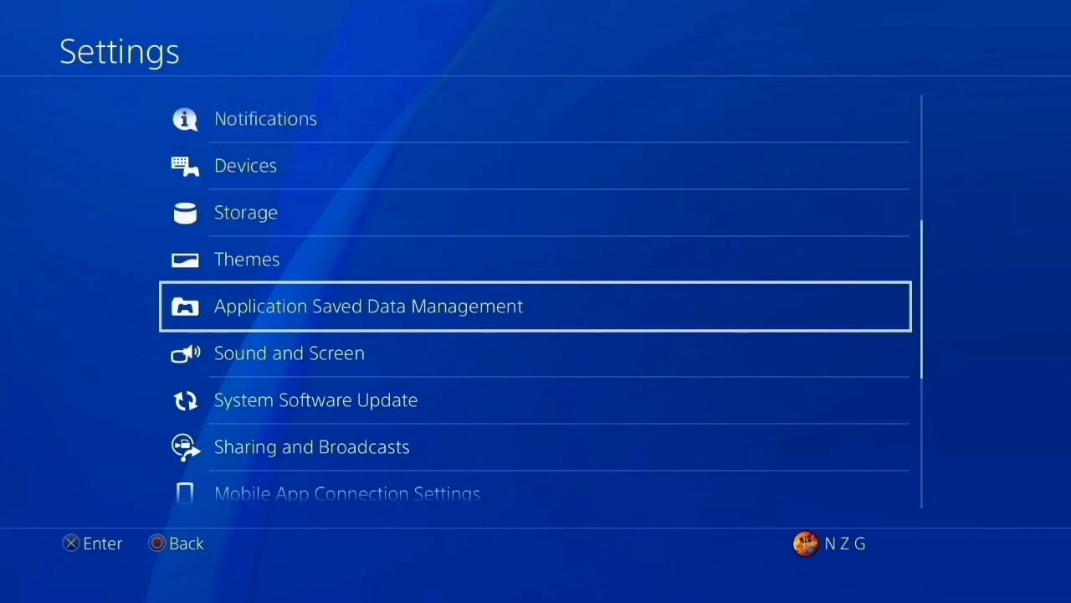
key(Return)
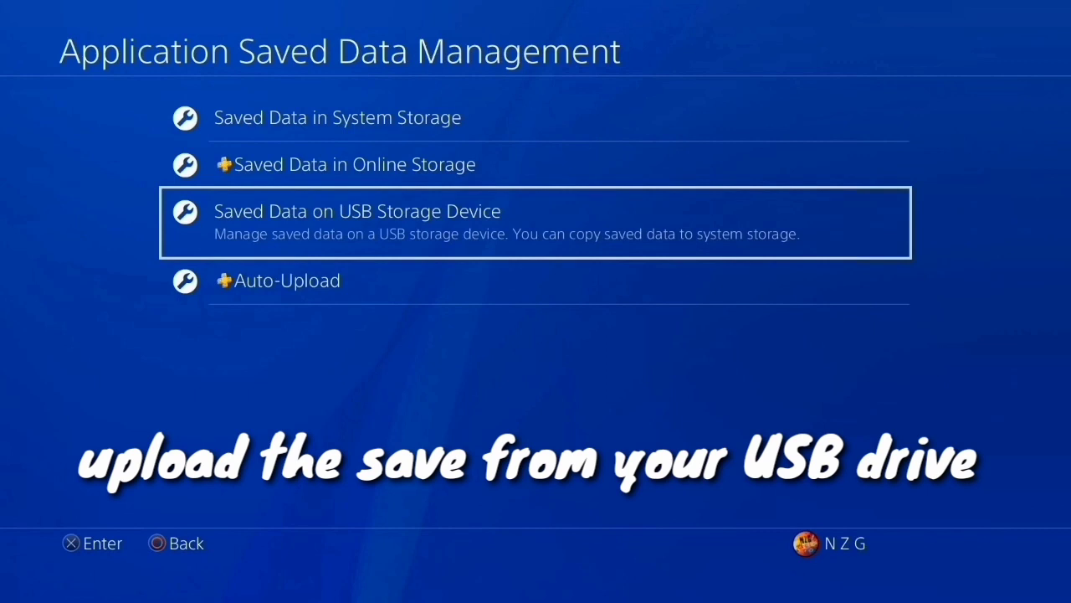
key(Return)
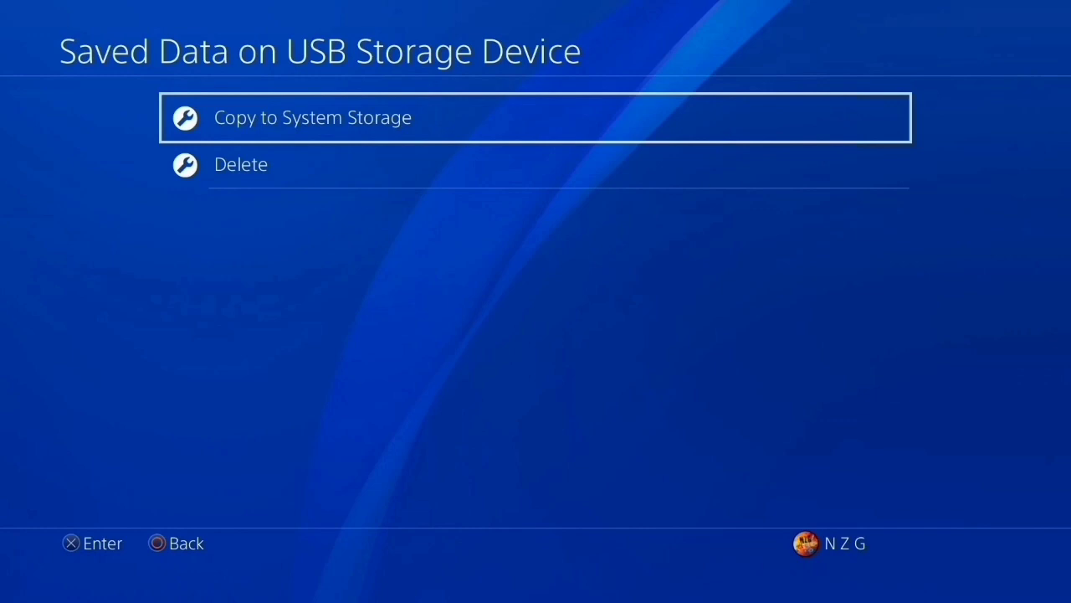
key(Return)
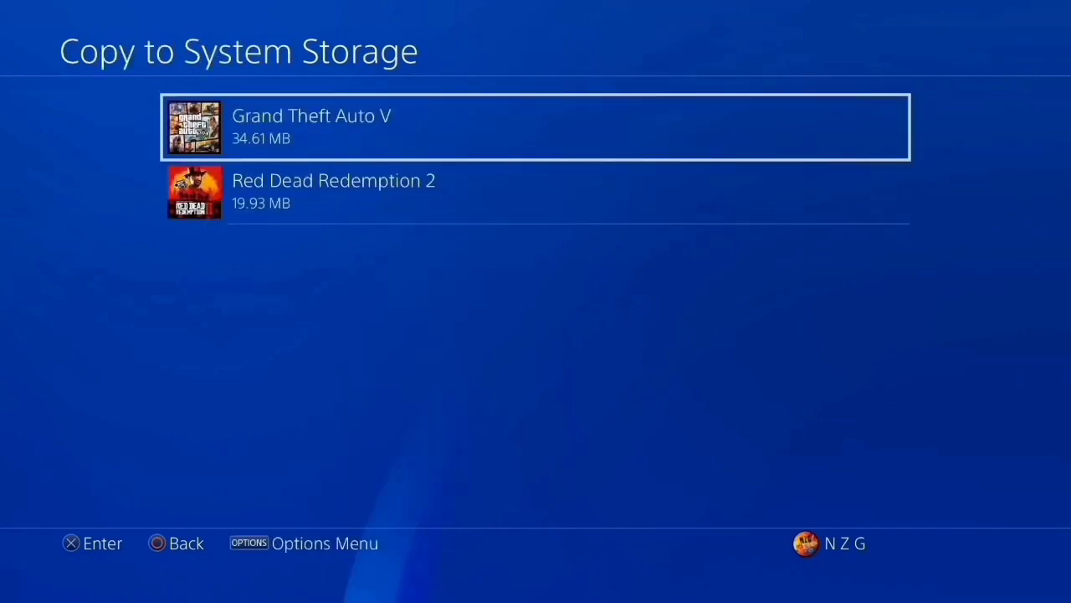
key(Return)
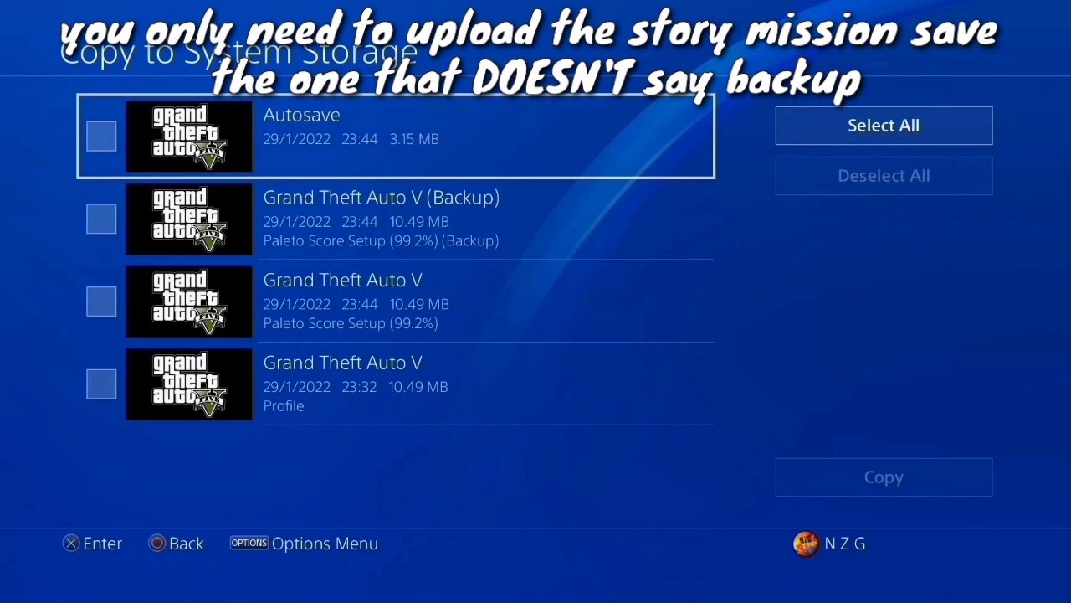
Select the non-backup Paleto Score Setup (99.2%) save and copy it to system storage.
key(Down)
key(Down)
key(Return)
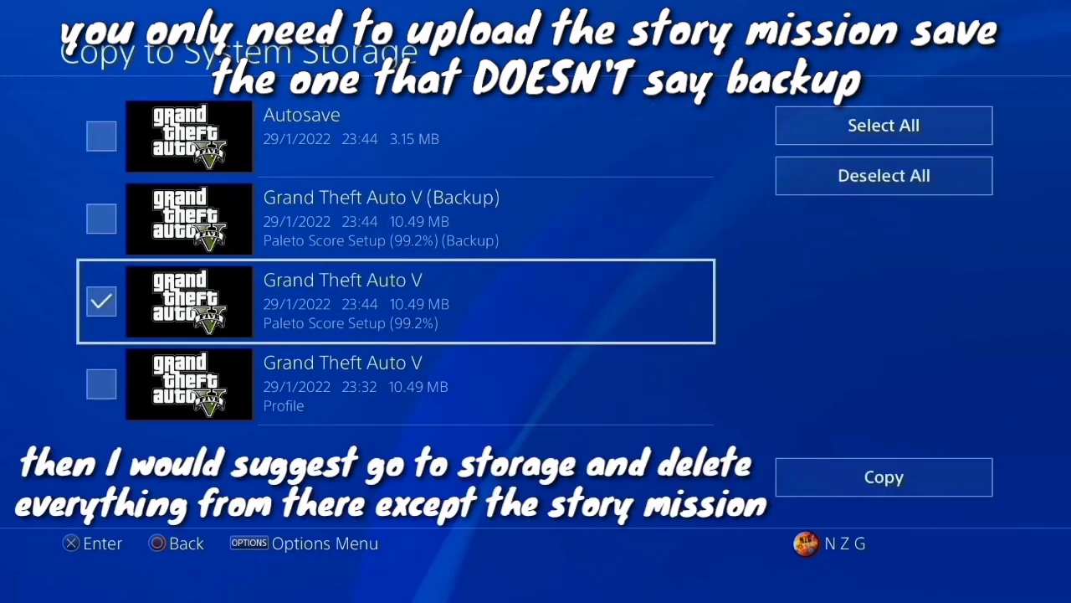
key(Right)
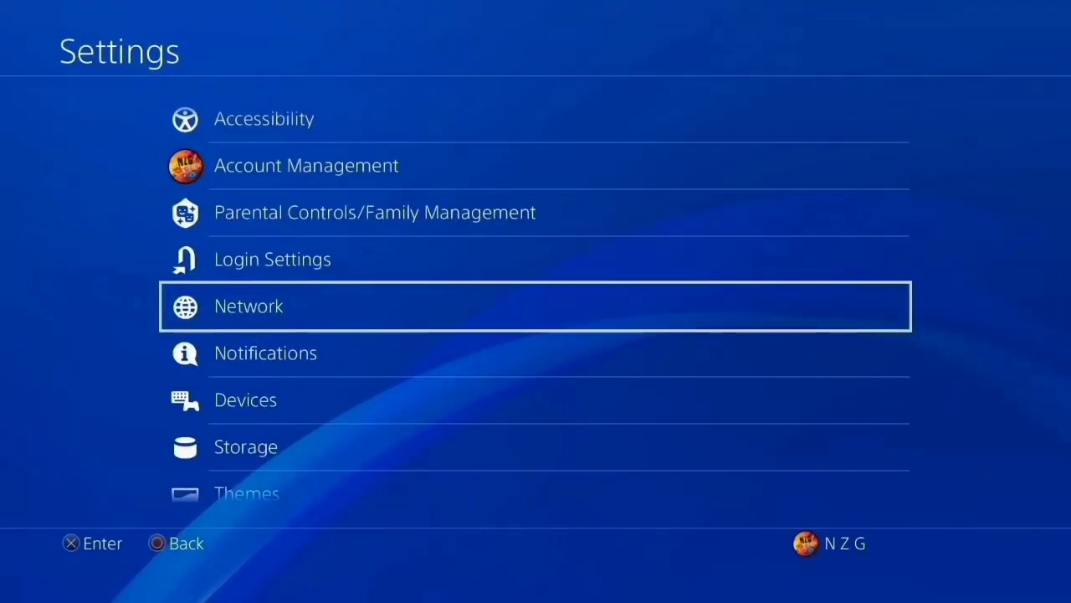
Start setting up the internet connection in the PS4 network settings and choose Wi-Fi as the connection method.
key(Return)
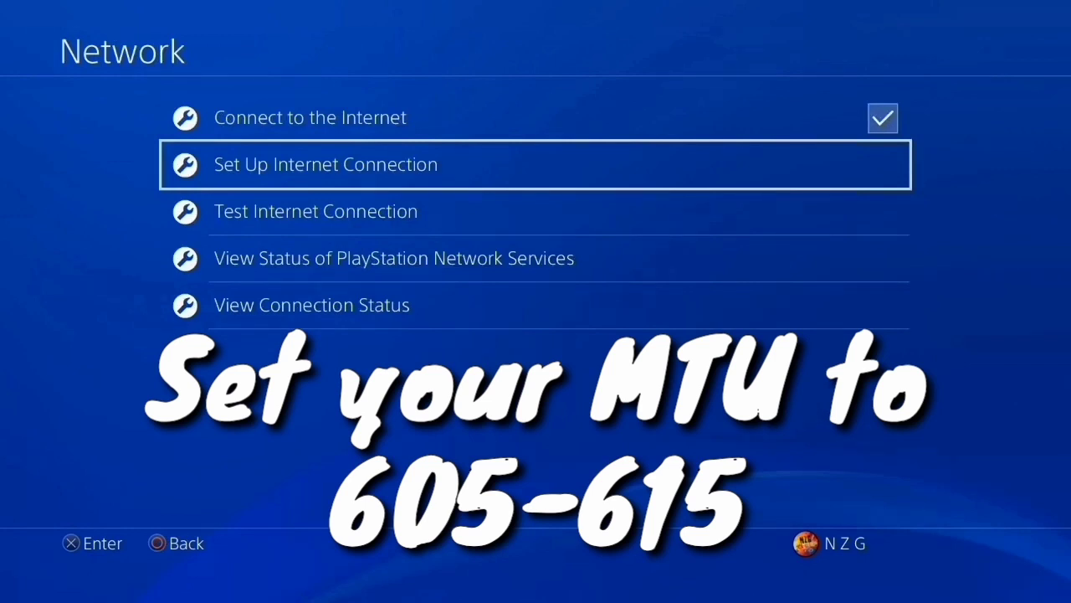
key(Return)
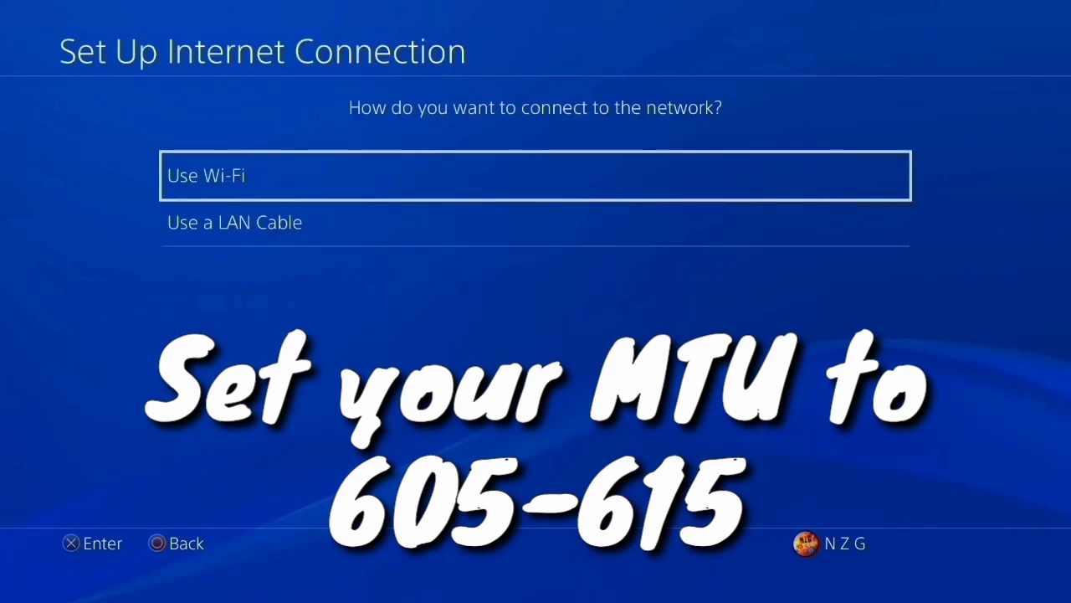
key(Return)
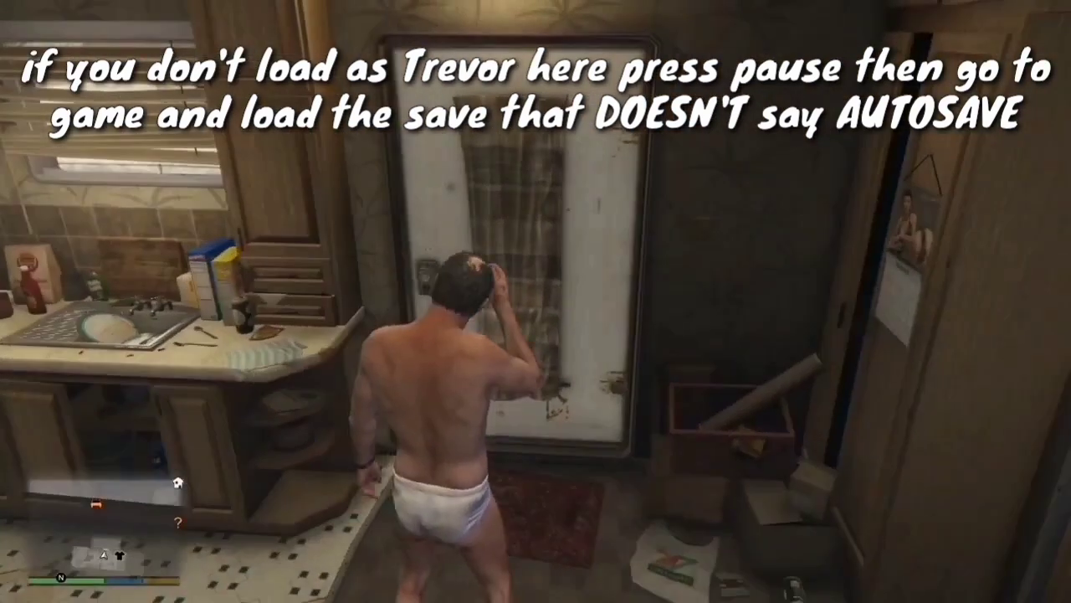
Pause Grand Theft Auto V and bring up its list of saved games for loading.
key(Escape)
key(Right)
key(Right)
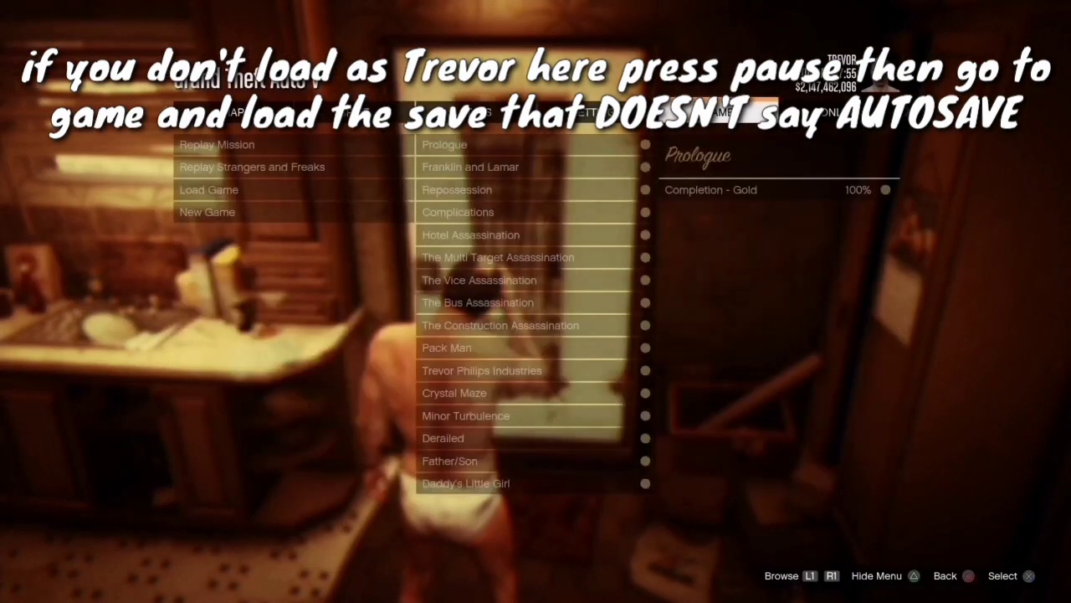
key(Down)
key(Down)
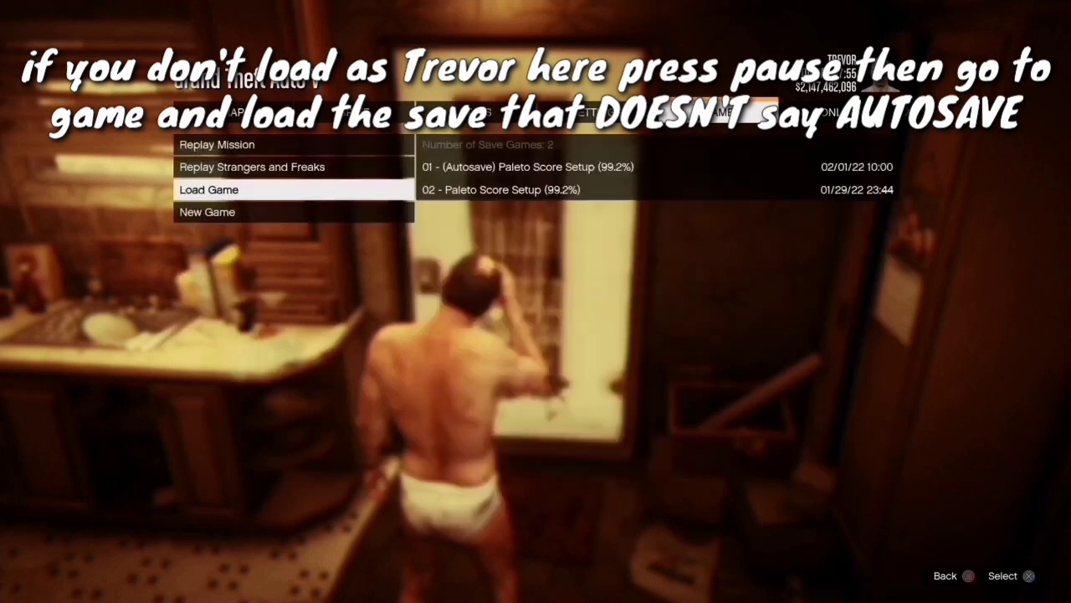
key(Return)
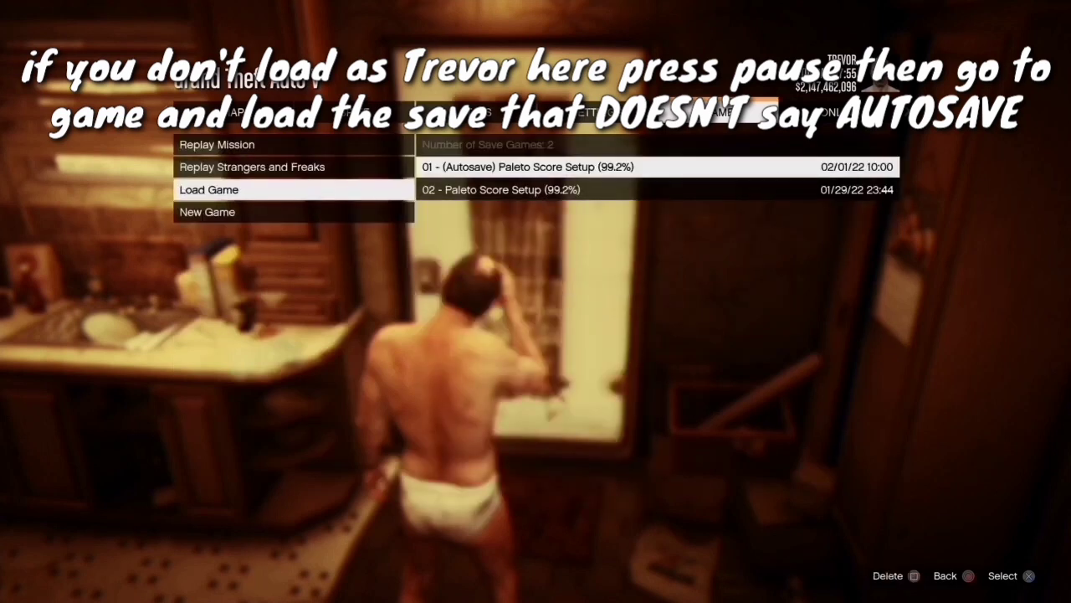